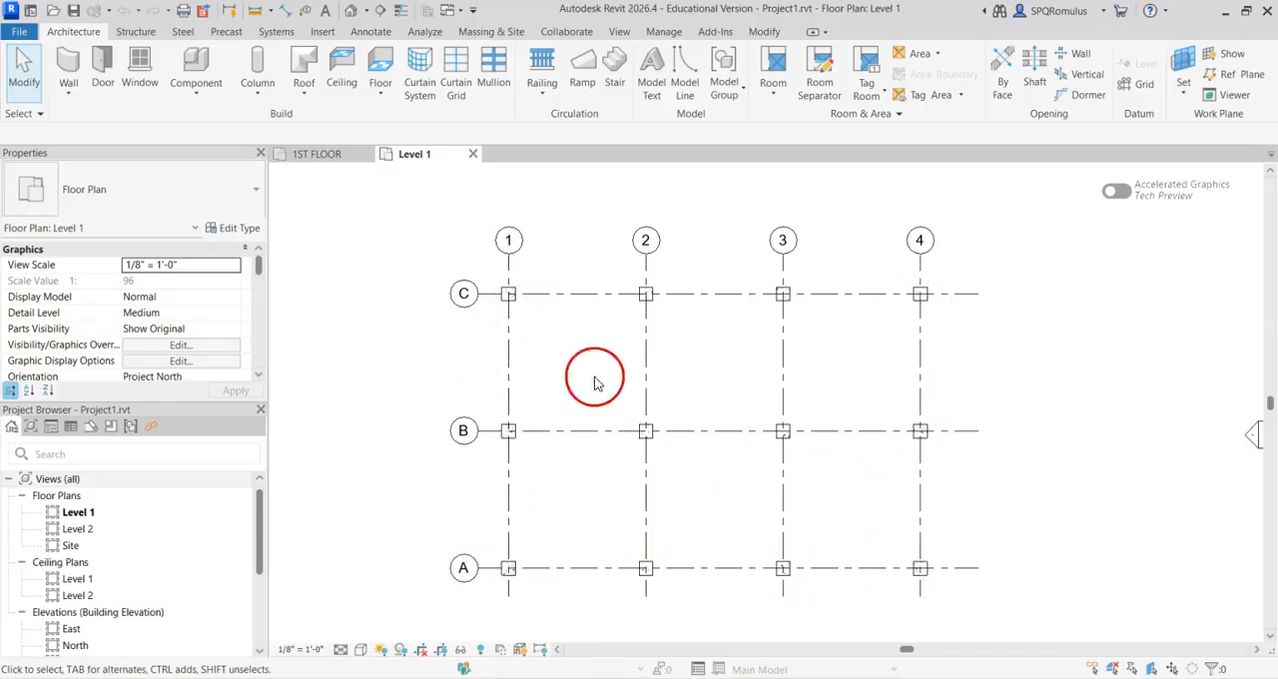
# Close the Level 1 view and draw a vertical grid line upward between the elevation markers on the 1ST FLOOR plan
pyautogui.click(471, 154)
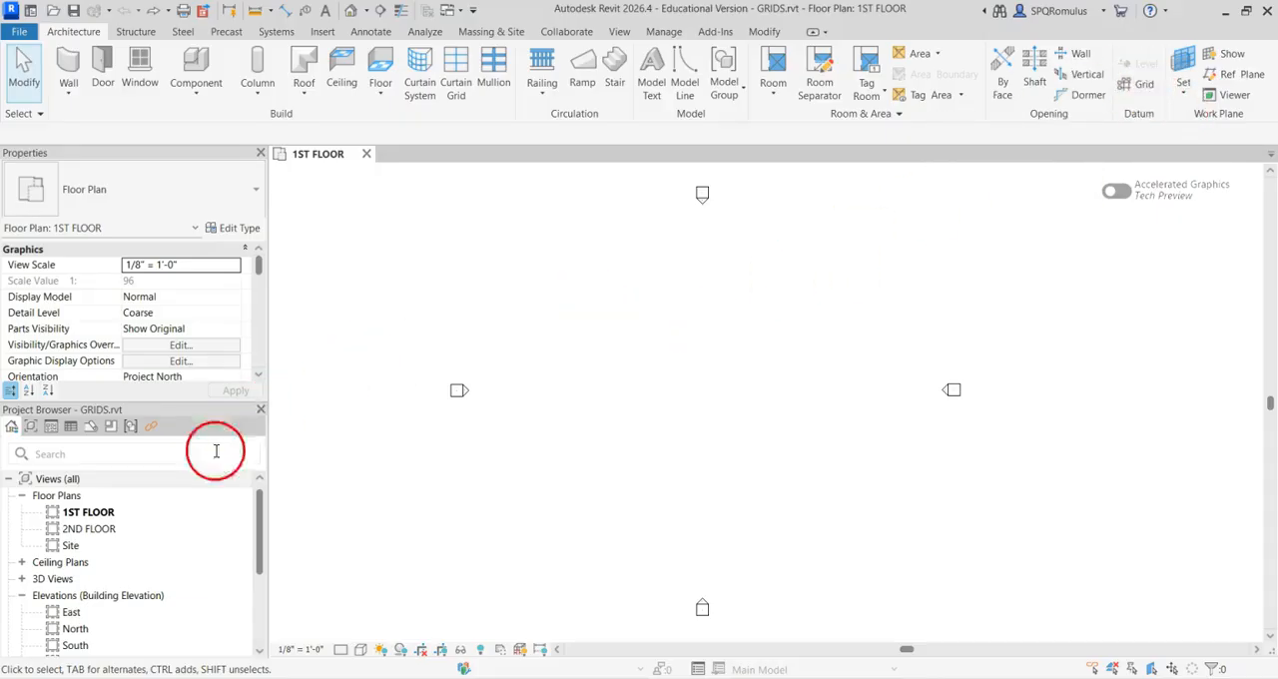
pyautogui.click(1141, 85)
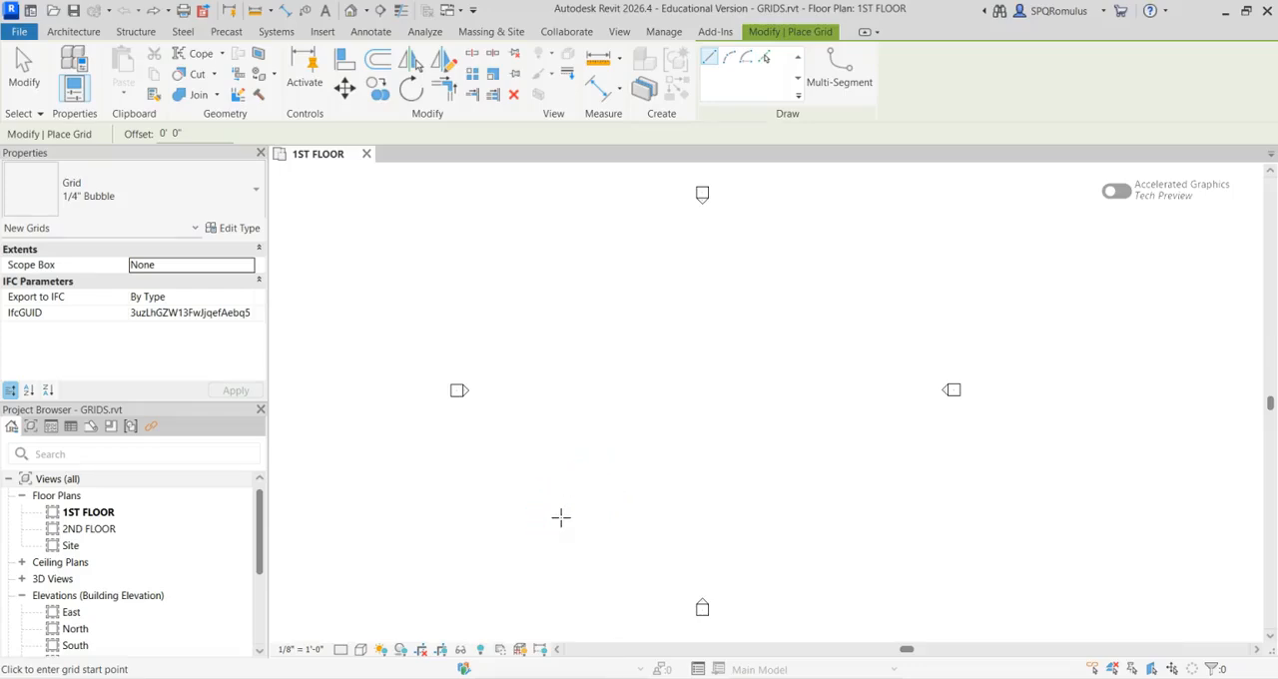
pyautogui.moveTo(560, 517); pyautogui.dragTo(561, 311)
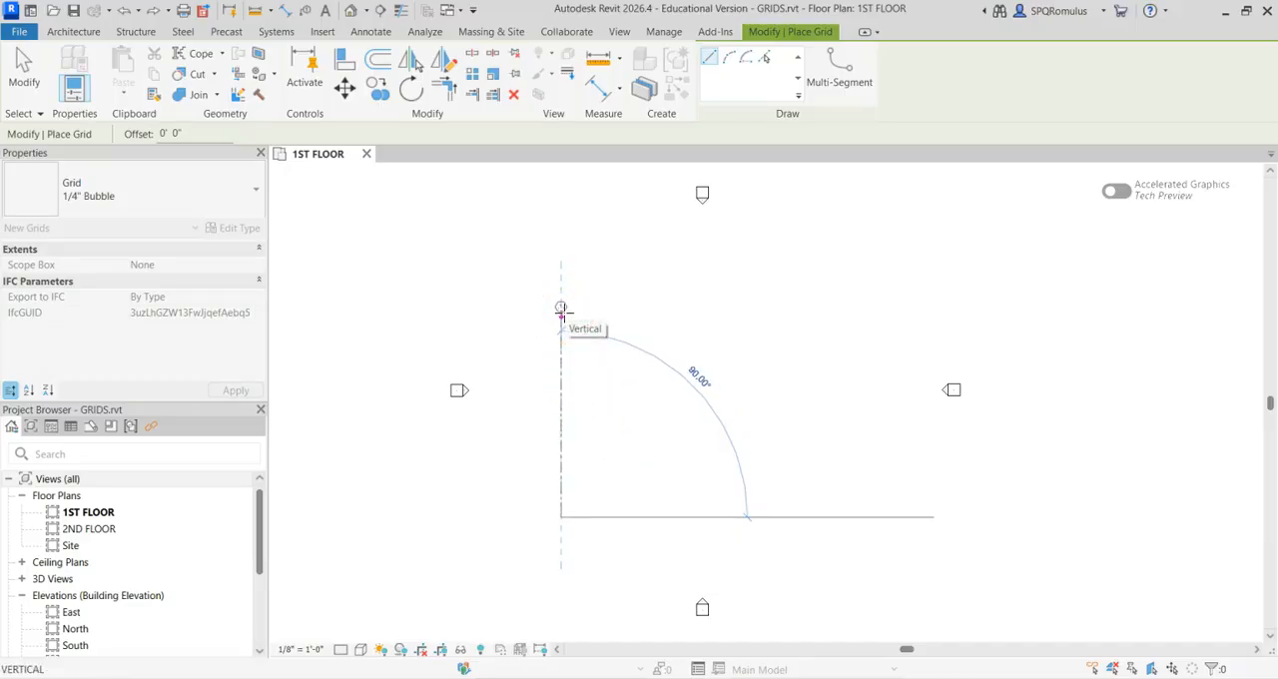
pyautogui.click(561, 310)
# Examine the first grid line's bubble up close and dismiss the mail notification
pyautogui.scroll(3, 562, 342)
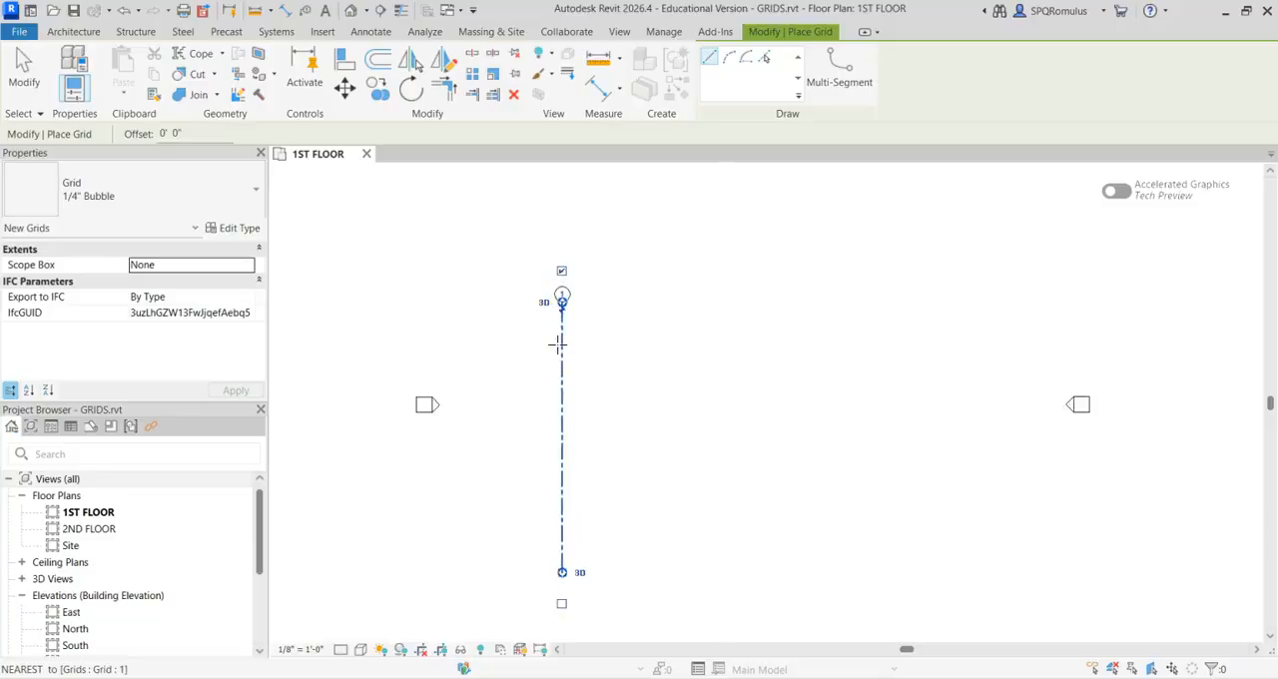
pyautogui.moveTo(654, 460); pyautogui.dragTo(730, 443, button='middle')
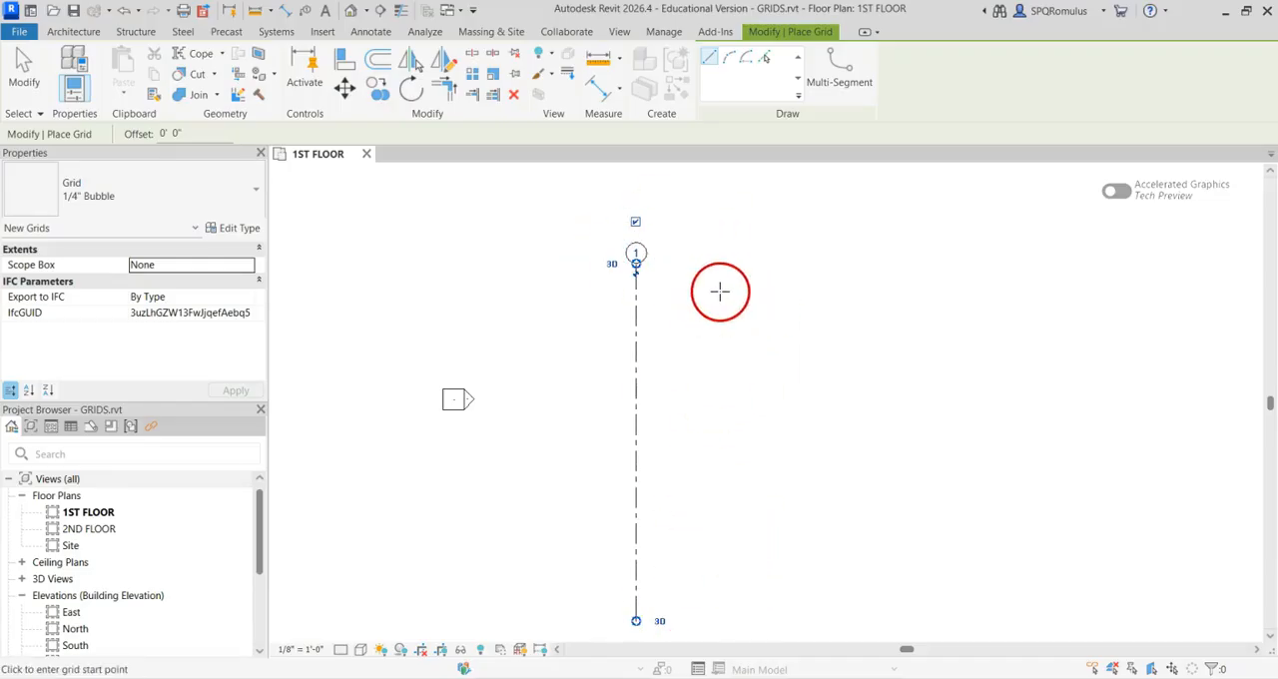
pyautogui.scroll(5, 628, 268)
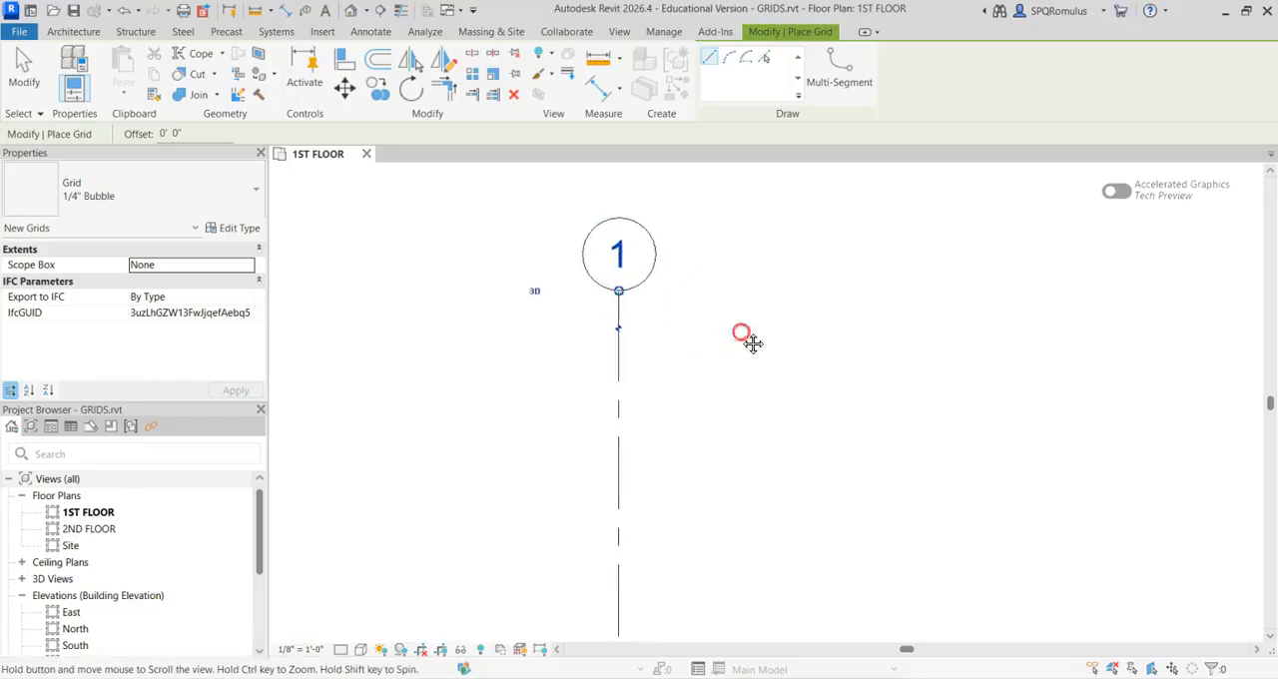
pyautogui.click(859, 394)
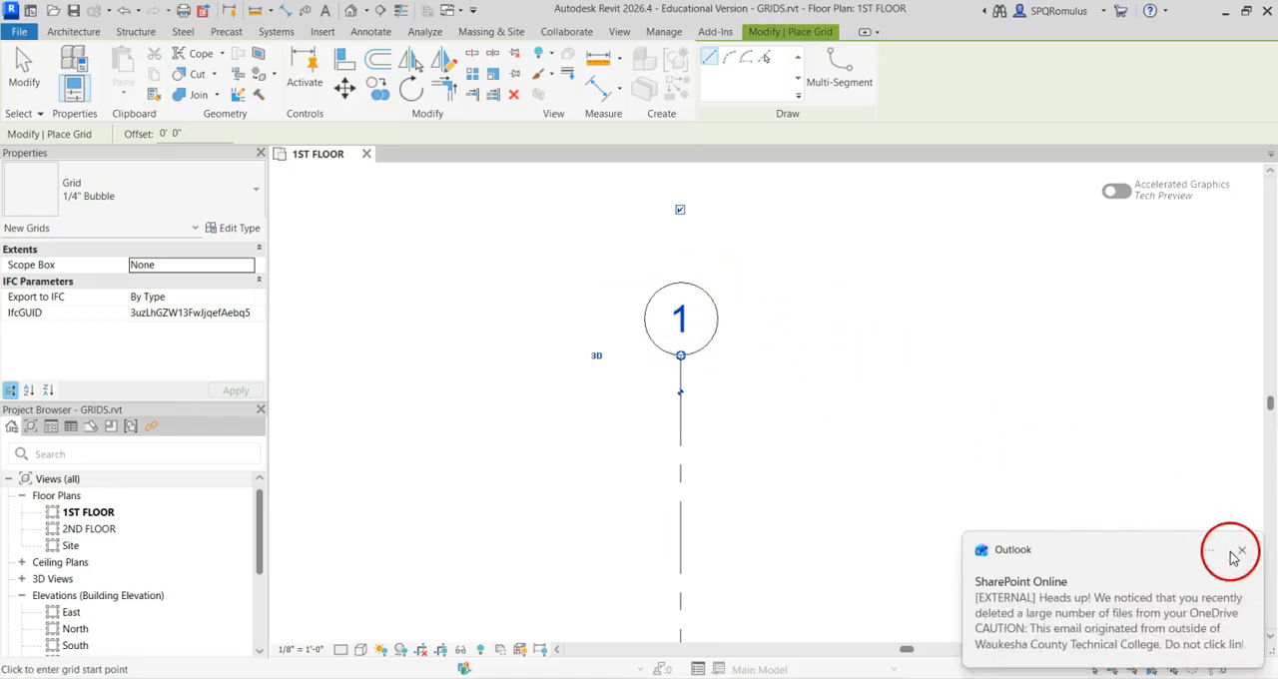
pyautogui.click(1248, 551)
pyautogui.scroll(-2, 891, 401)
pyautogui.moveTo(920, 469)
pyautogui.mouseDown(button='middle')
pyautogui.moveTo(671, 362)
pyautogui.moveTo(653, 337)
pyautogui.moveTo(674, 338)
pyautogui.mouseUp(button='middle')
pyautogui.scroll(-1, 670, 362)
pyautogui.scroll(-1, 650, 337)
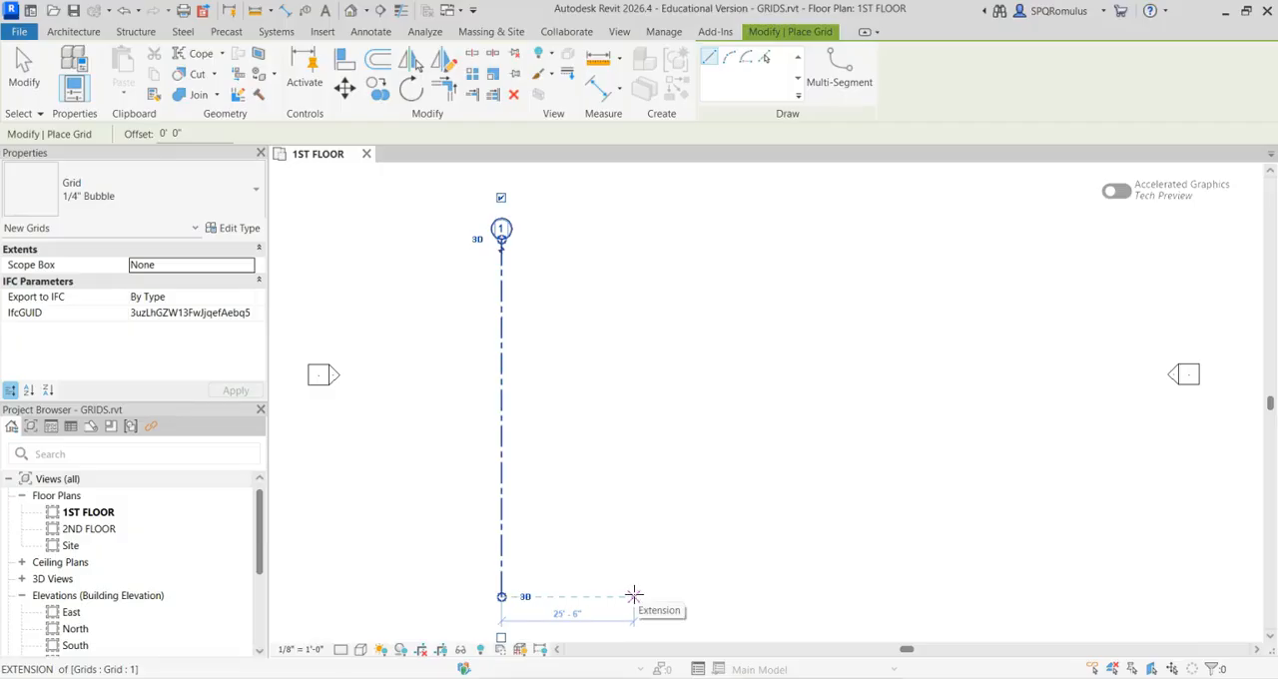
# Draw a second vertical grid line 25'-0" to the right of grid 1, with both ends aligned to it
pyautogui.scroll(1, 634, 596)
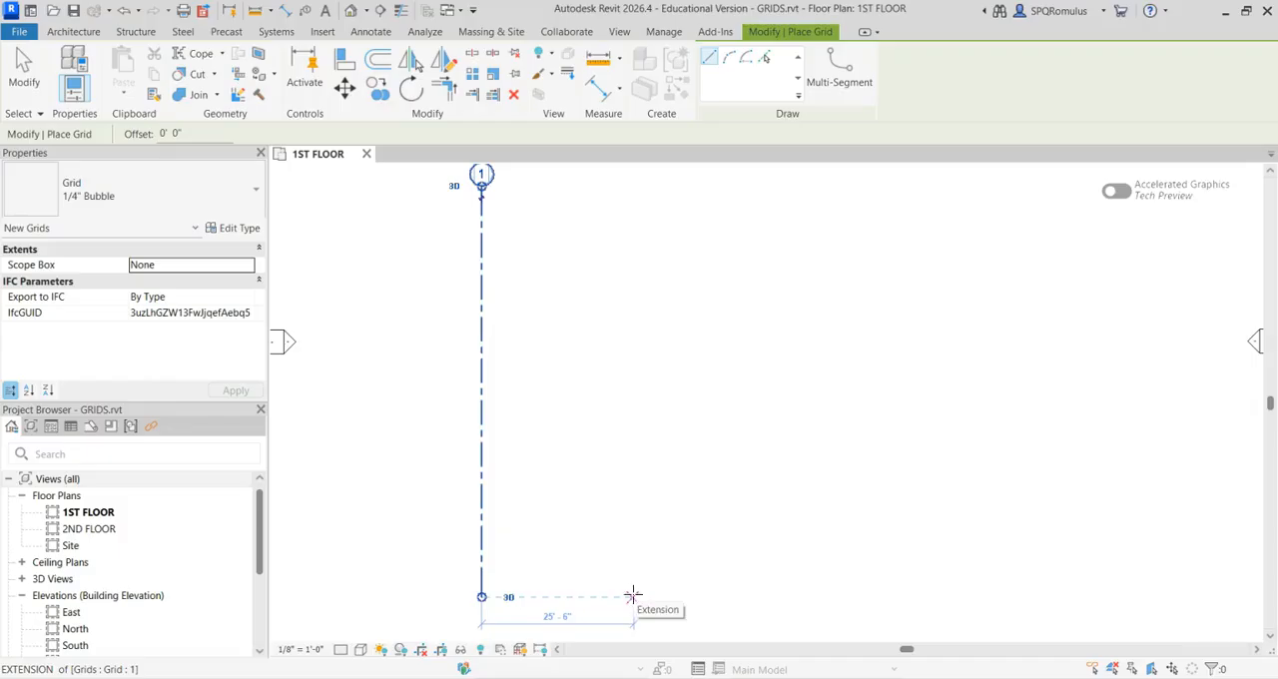
pyautogui.moveTo(631, 596); pyautogui.dragTo(630, 350)
pyautogui.moveTo(636, 361); pyautogui.dragTo(620, 455, button='middle')
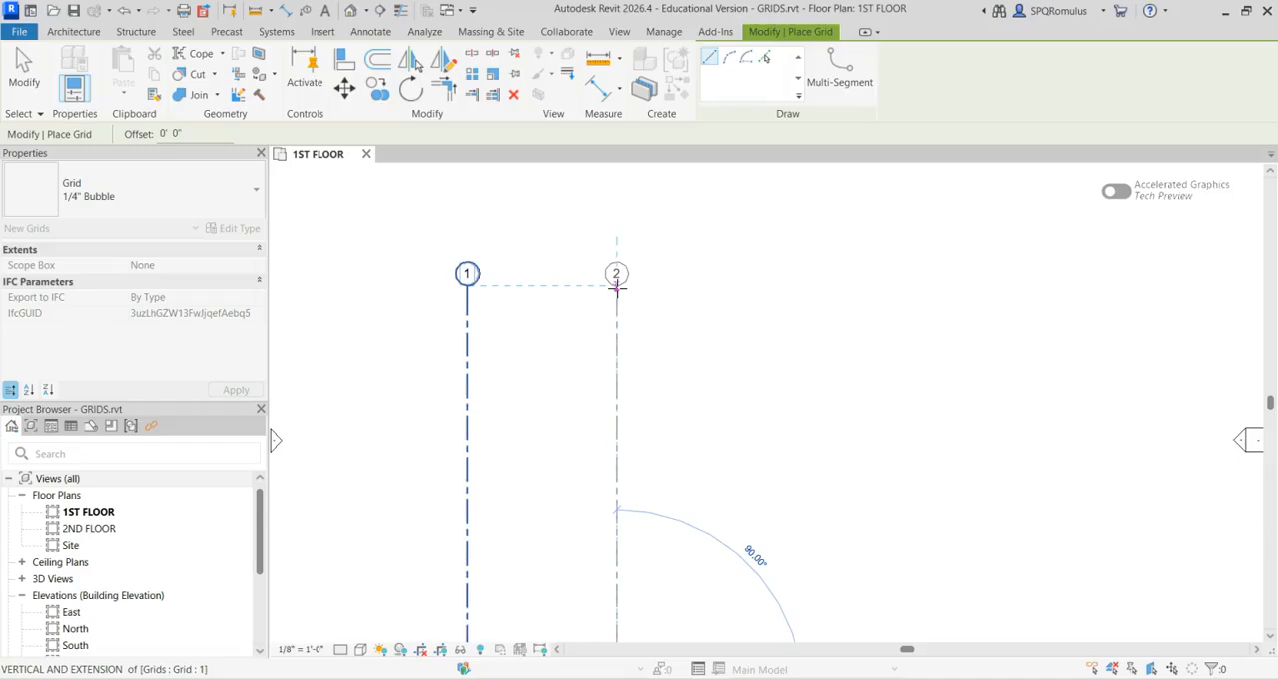
pyautogui.click(616, 287)
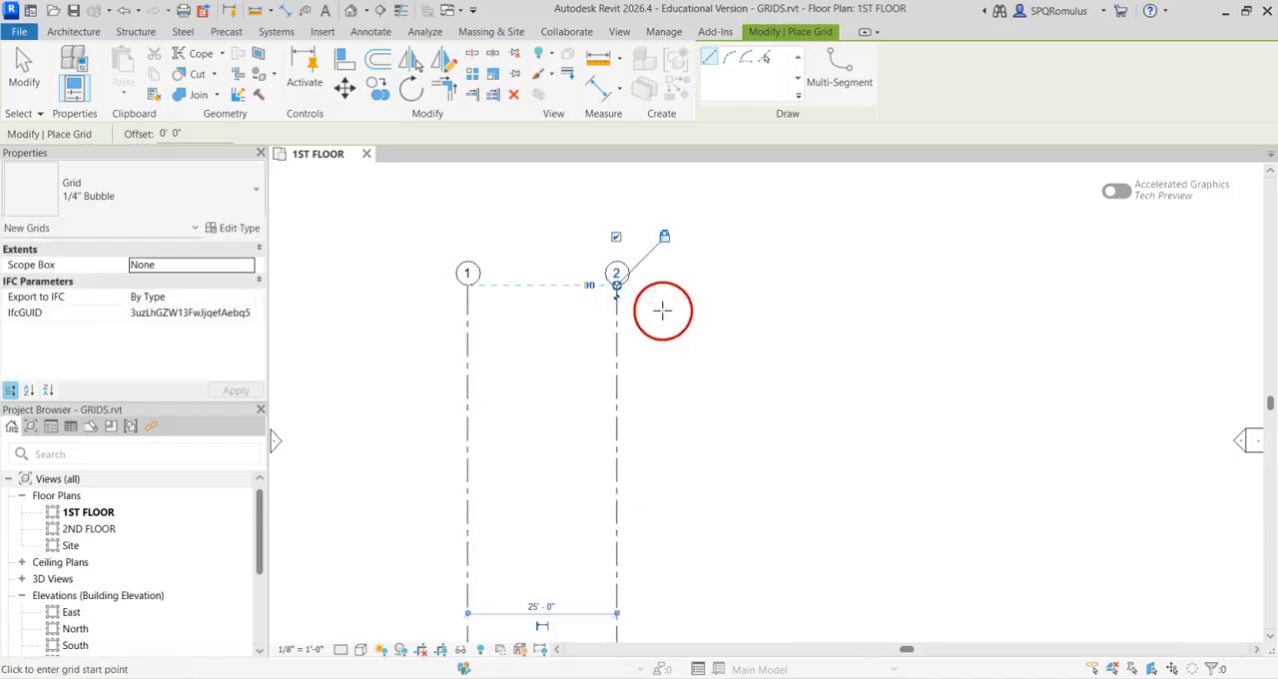
# Draw two more vertical grid lines to the right of grid 2, each spaced 25'-0" and end-aligned with the previous one
pyautogui.scroll(-1, 719, 399)
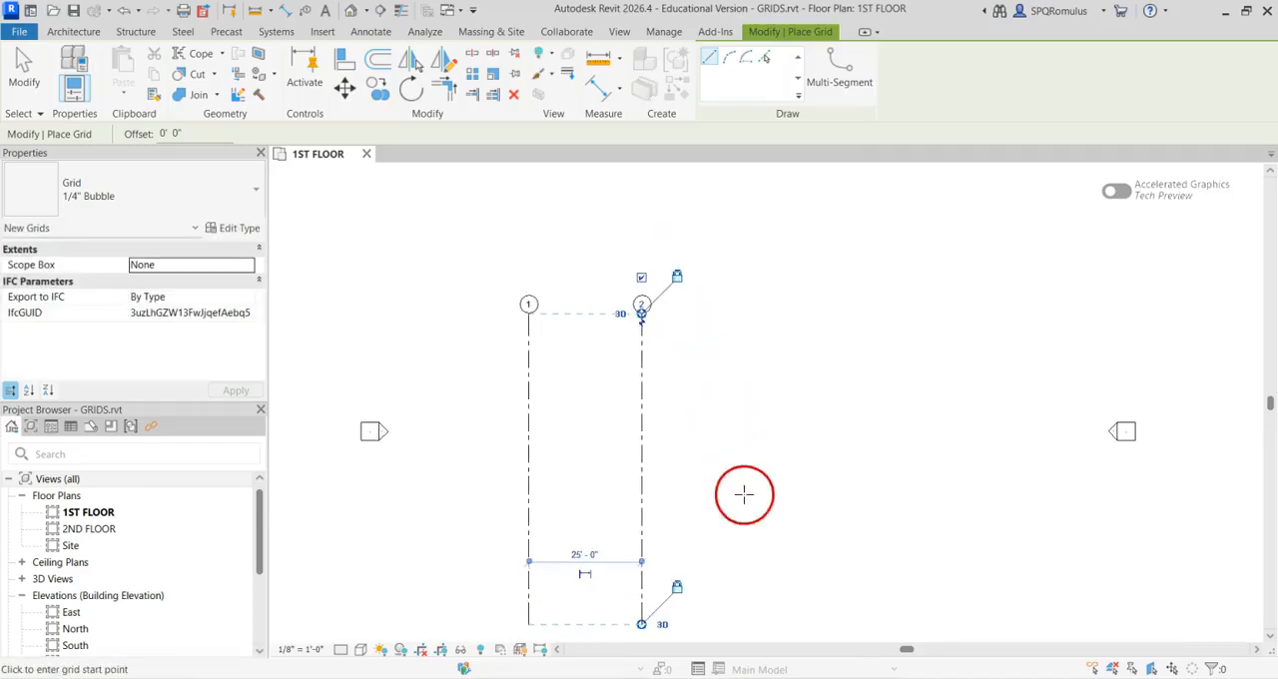
pyautogui.moveTo(742, 490); pyautogui.dragTo(697, 421, button='middle')
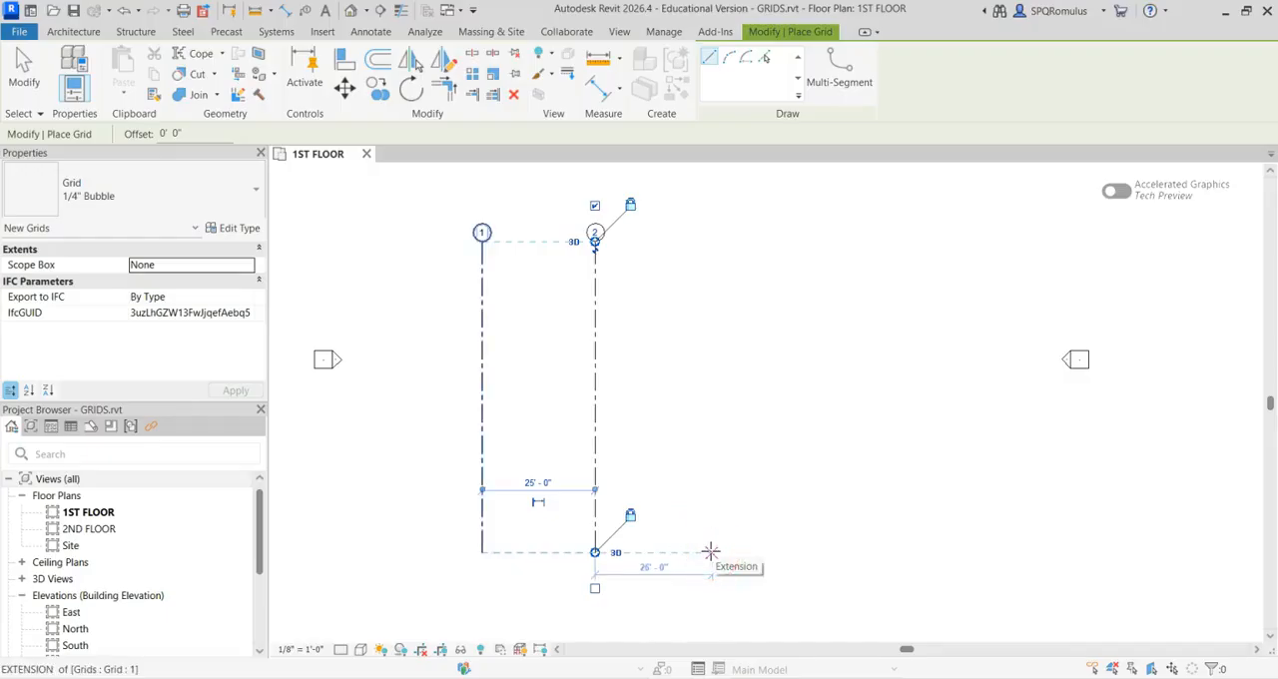
pyautogui.moveTo(708, 552); pyautogui.dragTo(707, 244)
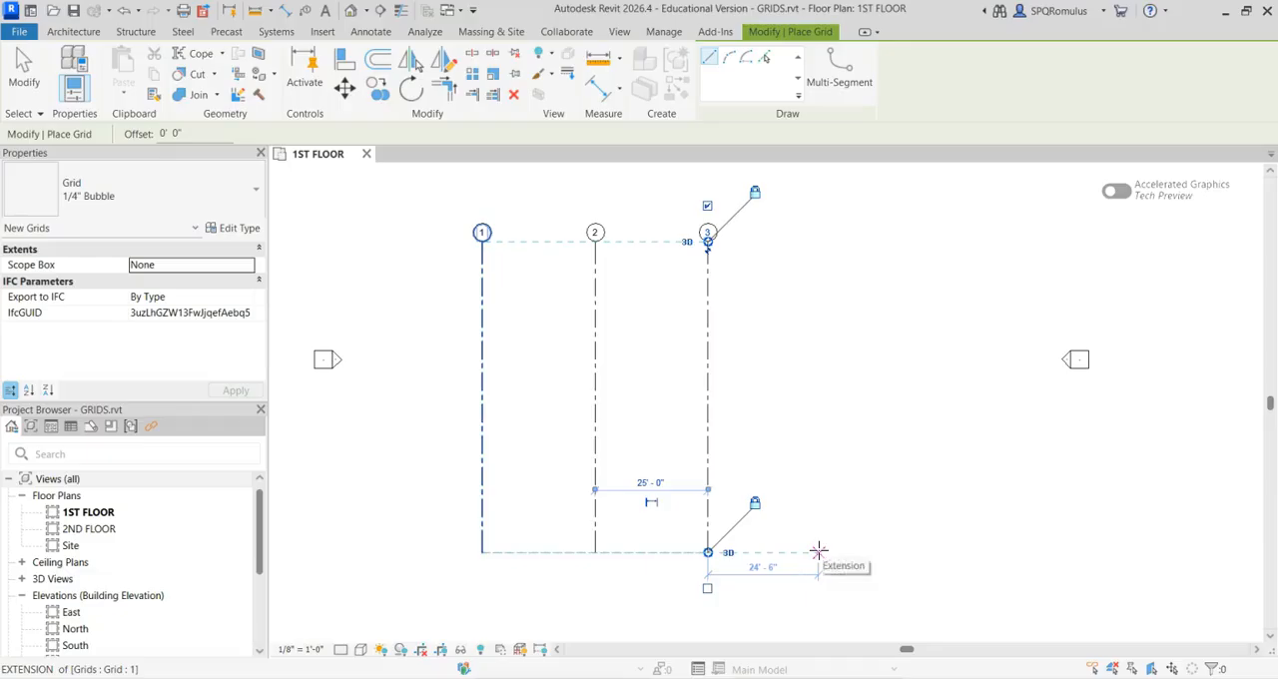
pyautogui.moveTo(819, 551); pyautogui.dragTo(821, 242)
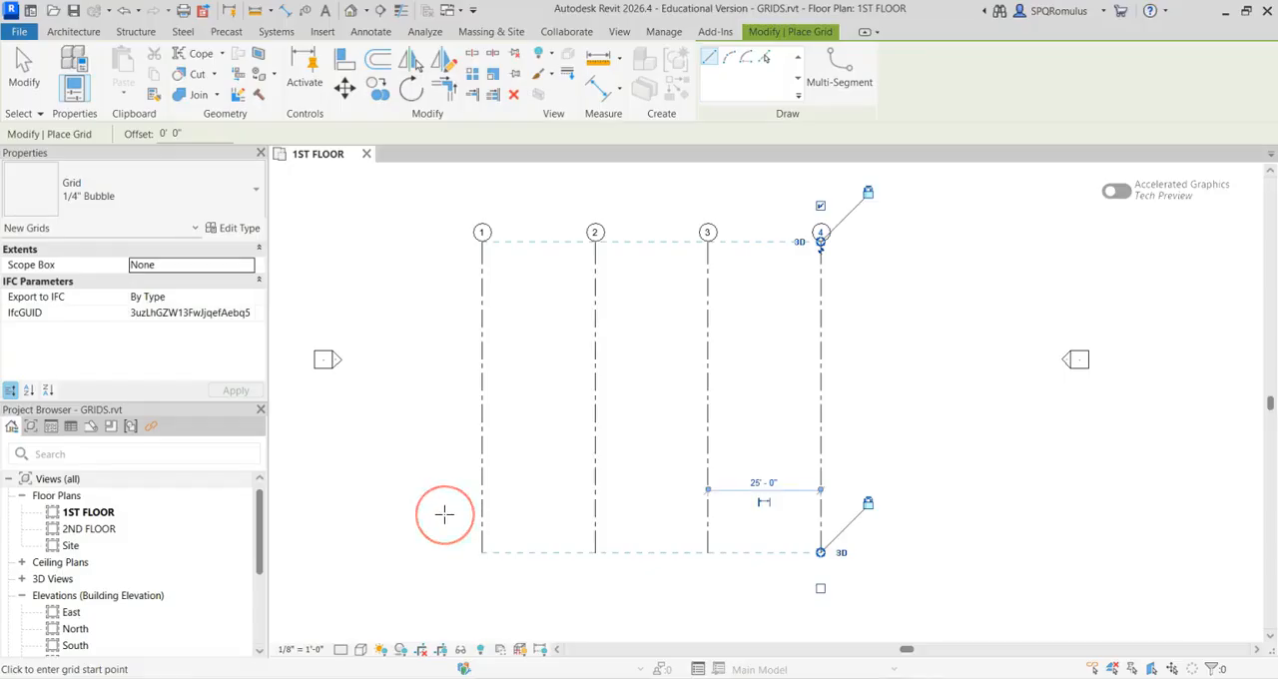
# Draw a horizontal grid line across the lower part of all four vertical grids and rename its bubble A
pyautogui.moveTo(445, 514); pyautogui.dragTo(854, 514)
pyautogui.scroll(3, 856, 513)
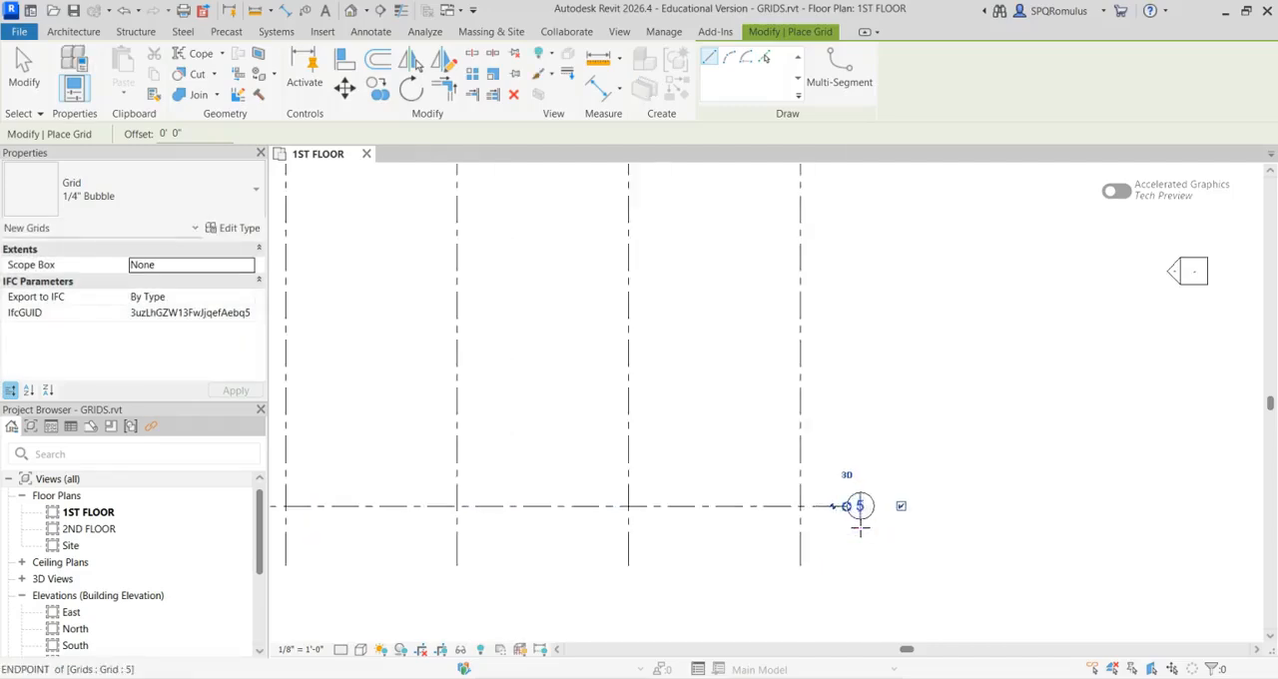
pyautogui.scroll(2, 860, 529)
pyautogui.moveTo(971, 388); pyautogui.dragTo(906, 388, button='middle')
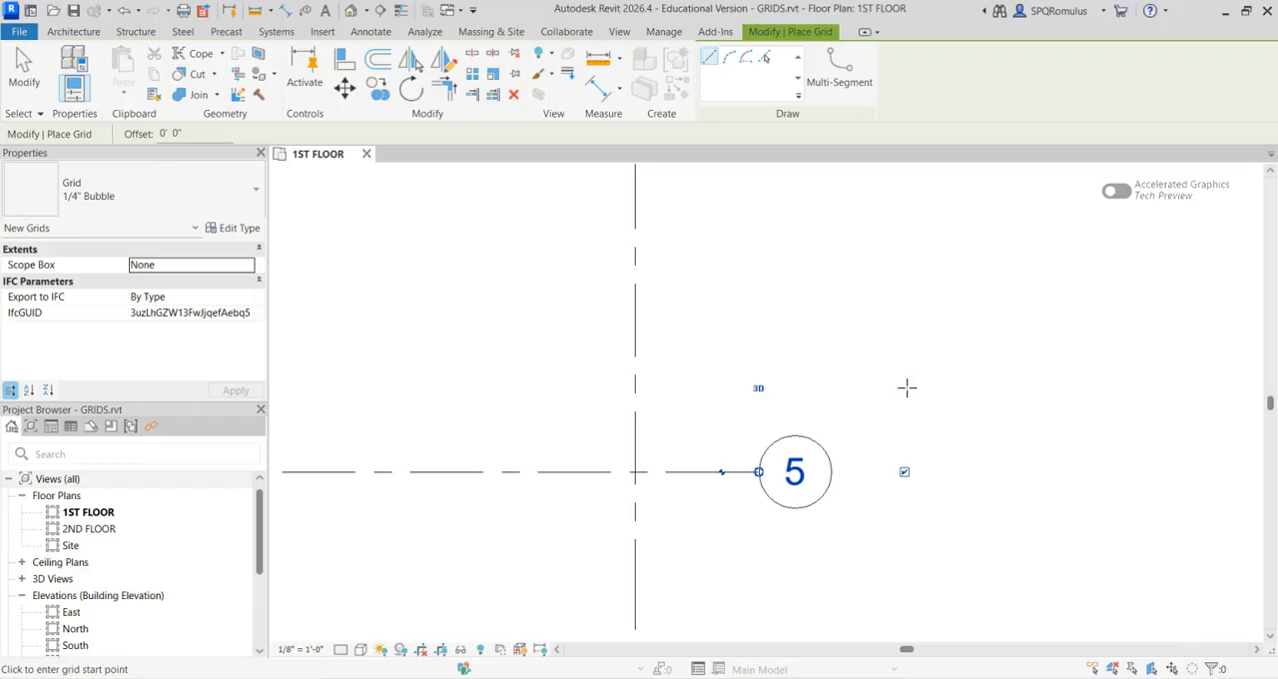
pyautogui.click(796, 470)
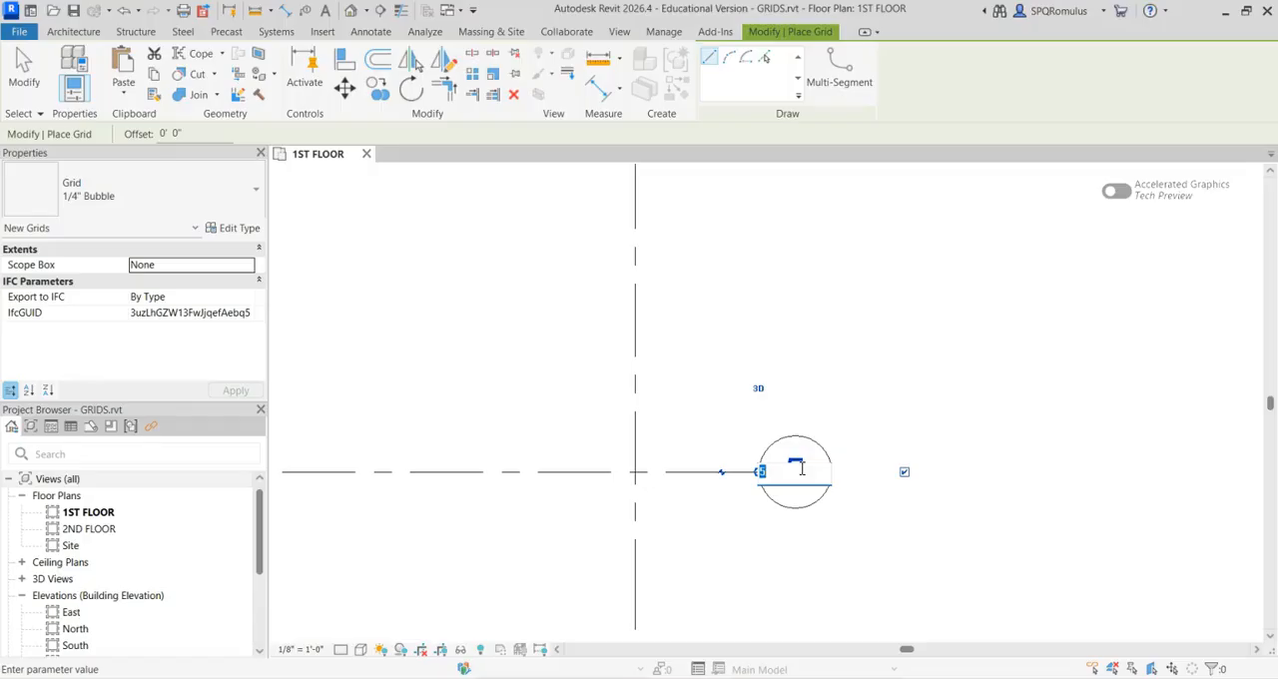
pyautogui.write('A')
pyautogui.press('Return')
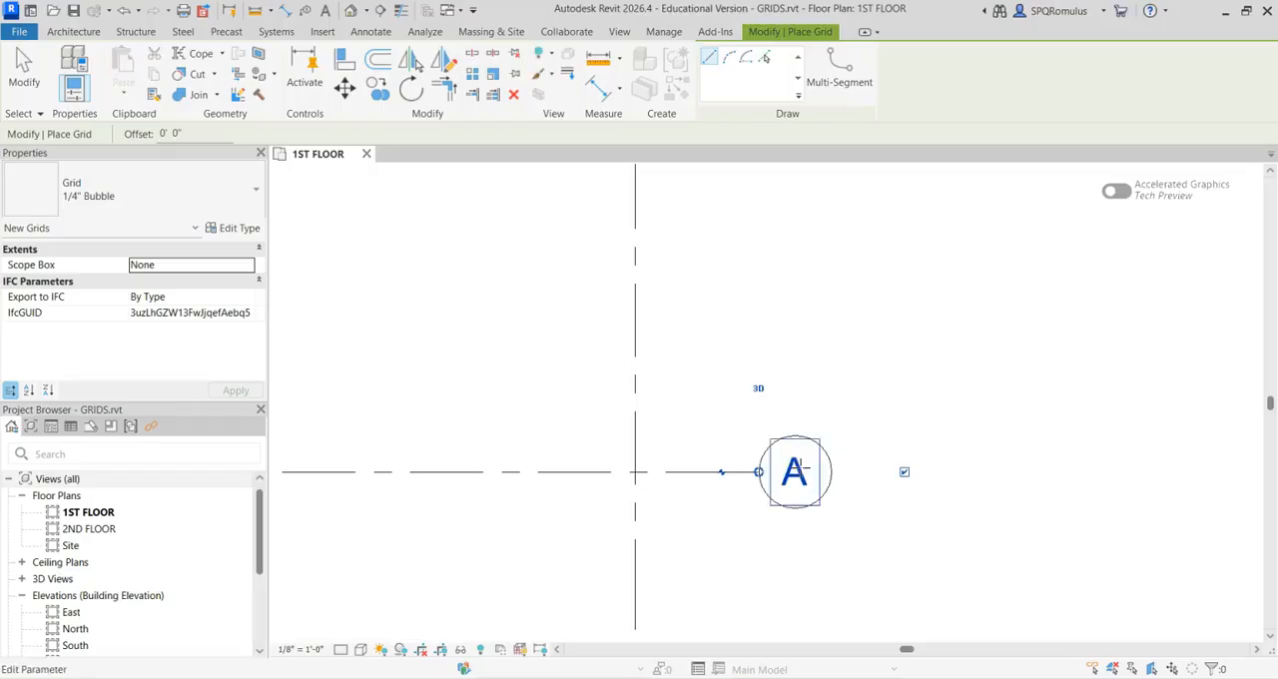
# Draw two more horizontal grid lines above grid A, spaced 25'-0" apart and aligned with its ends
pyautogui.scroll(-5, 875, 421)
pyautogui.moveTo(728, 306); pyautogui.dragTo(822, 381, button='middle')
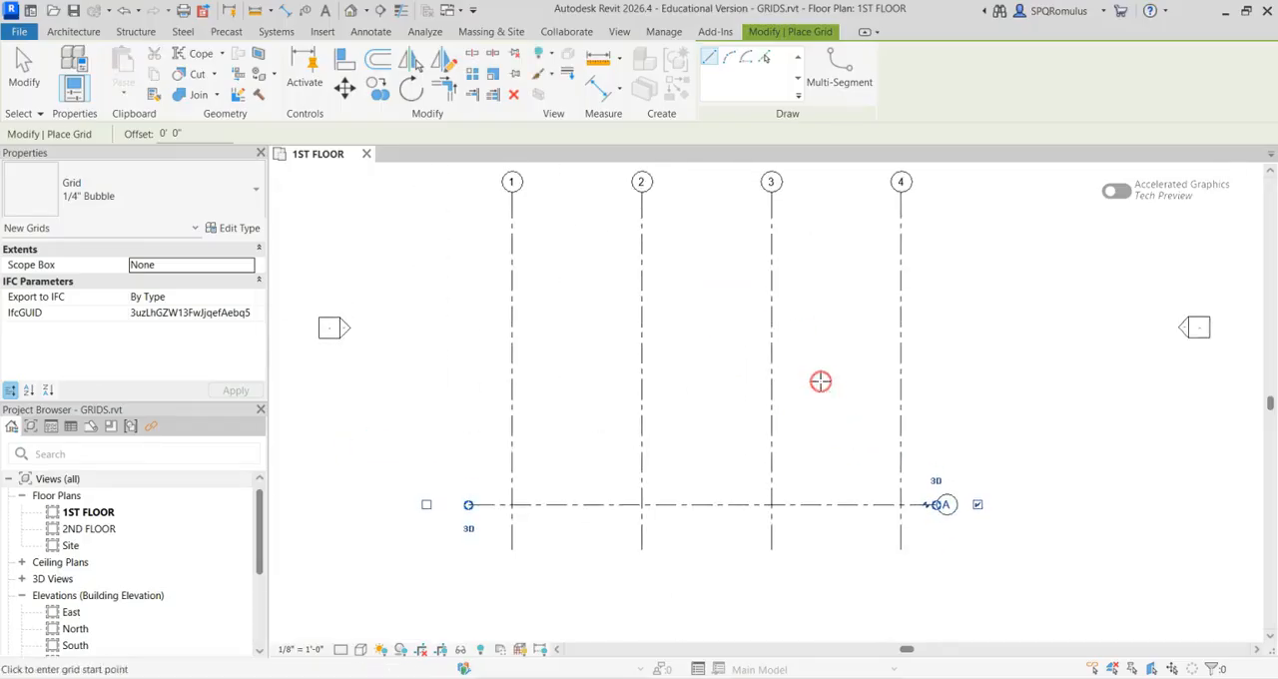
pyautogui.click(474, 374)
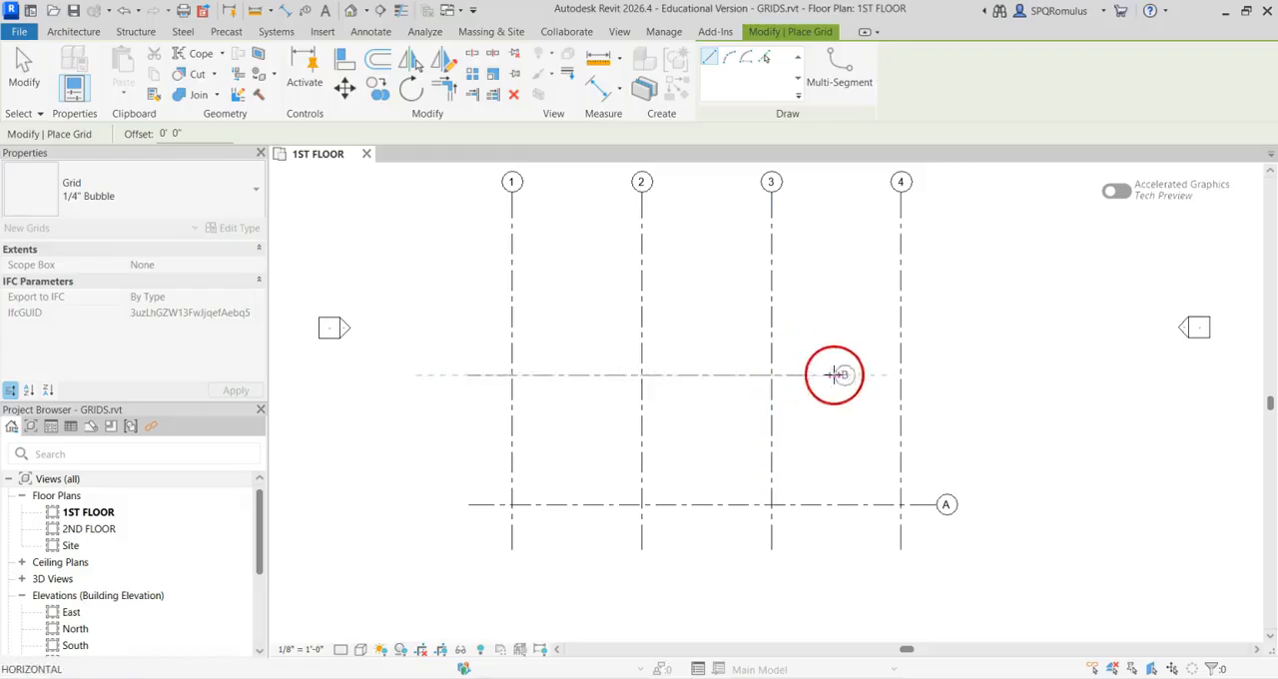
pyautogui.click(939, 375)
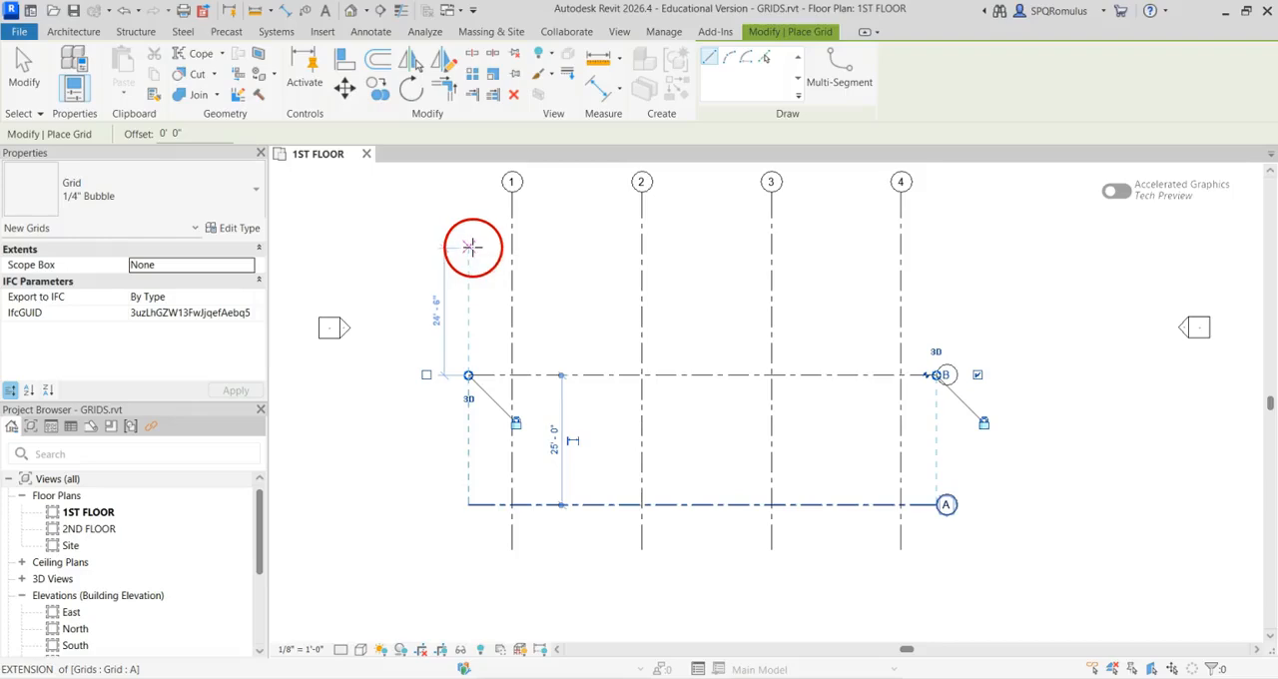
pyautogui.moveTo(474, 245)
pyautogui.mouseDown()
pyautogui.moveTo(705, 270)
pyautogui.moveTo(941, 245)
pyautogui.mouseUp()
# Finish placing grids and stretch the upper end of grid 1 upward, extending the aligned vertical grids above grid C
pyautogui.moveTo(725, 274); pyautogui.dragTo(651, 432, button='middle')
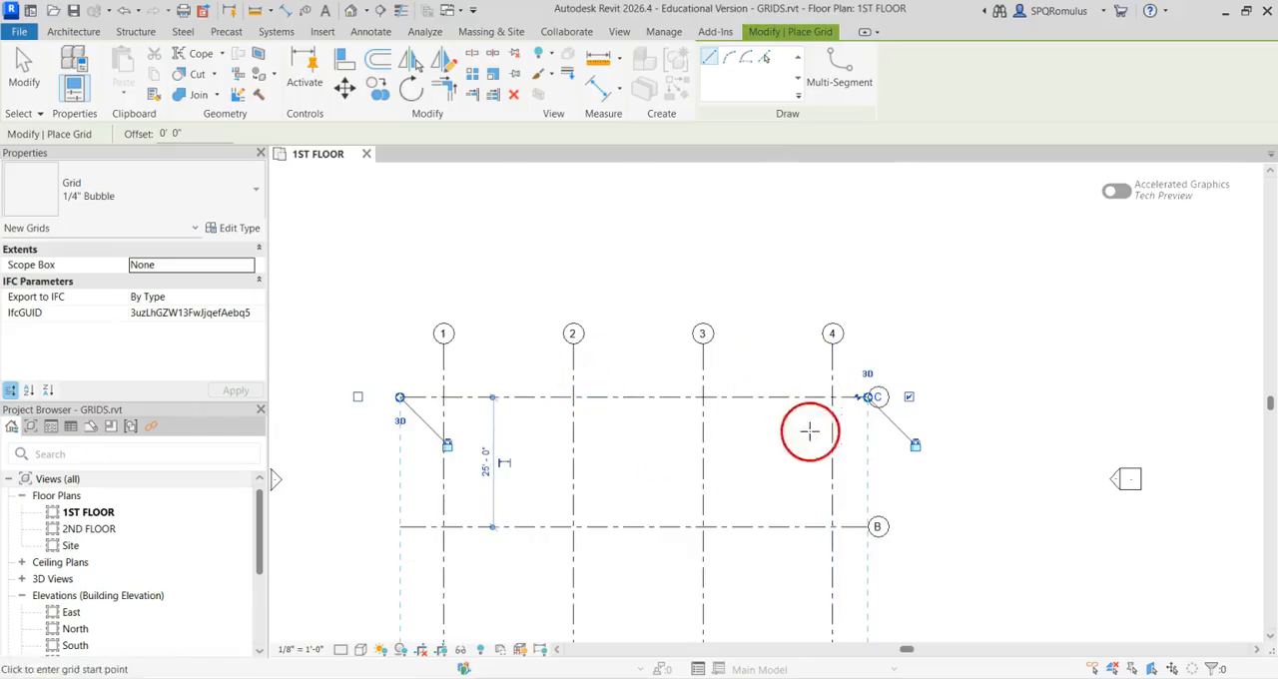
pyautogui.click(24, 68)
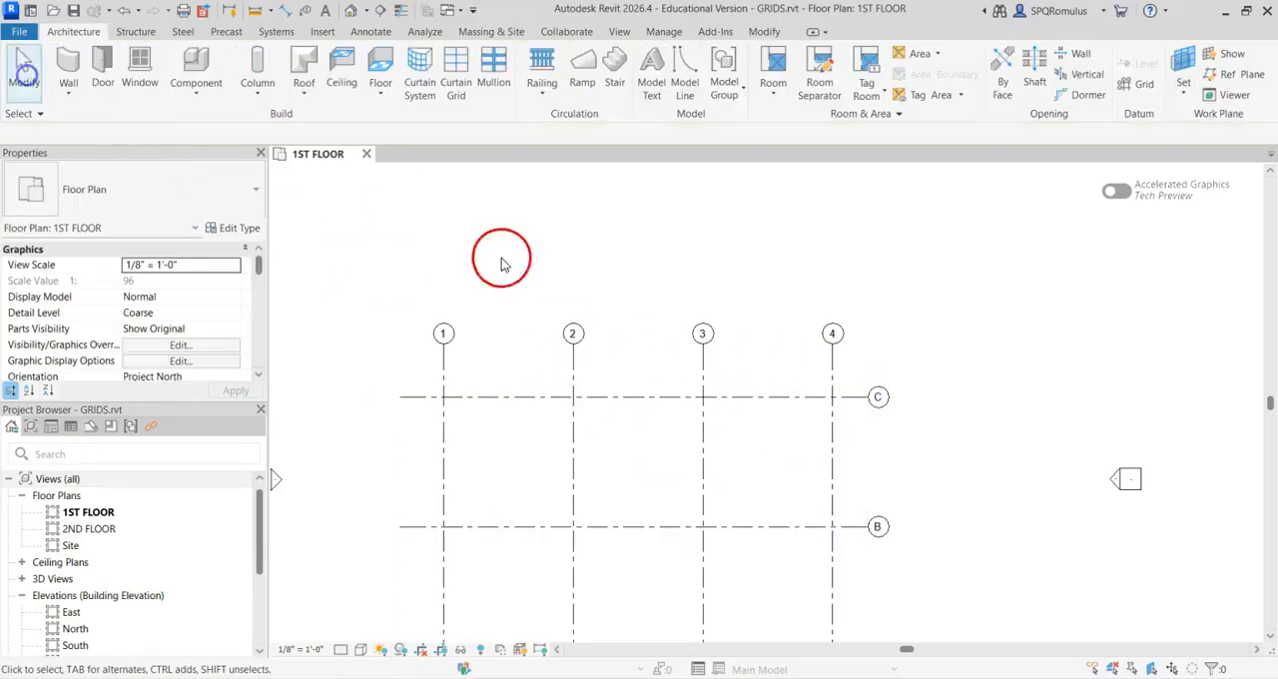
pyautogui.click(446, 377)
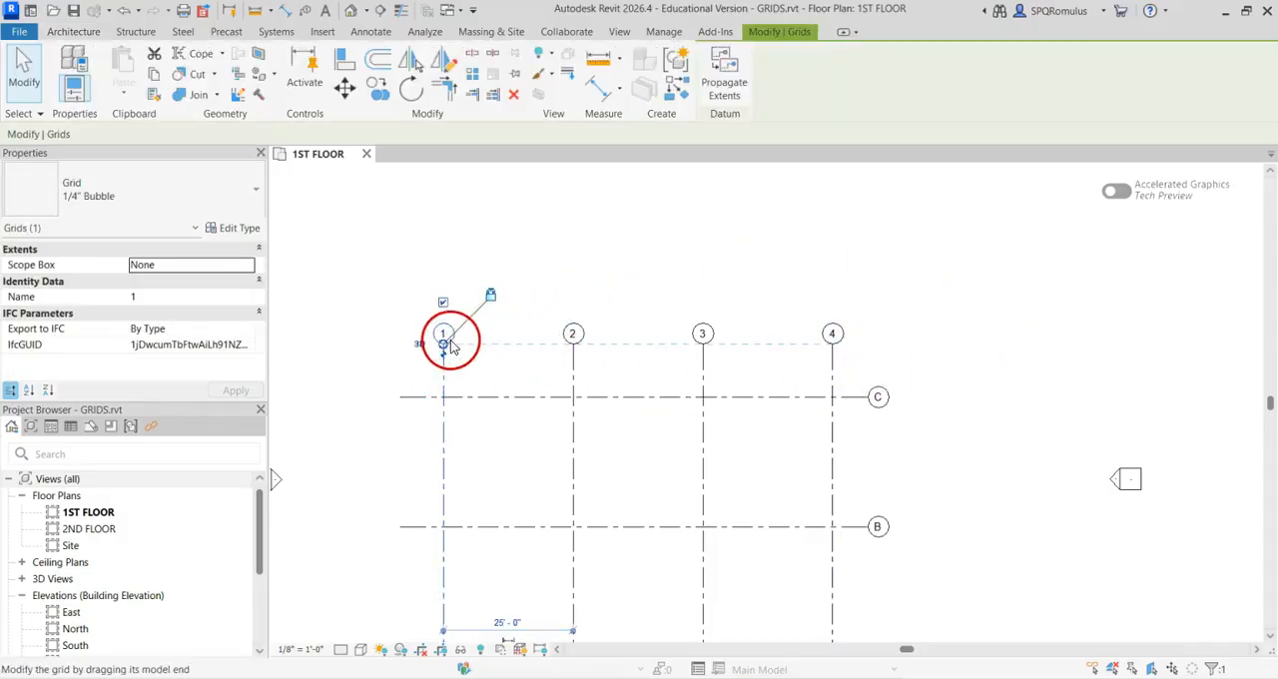
pyautogui.moveTo(446, 346); pyautogui.dragTo(444, 224)
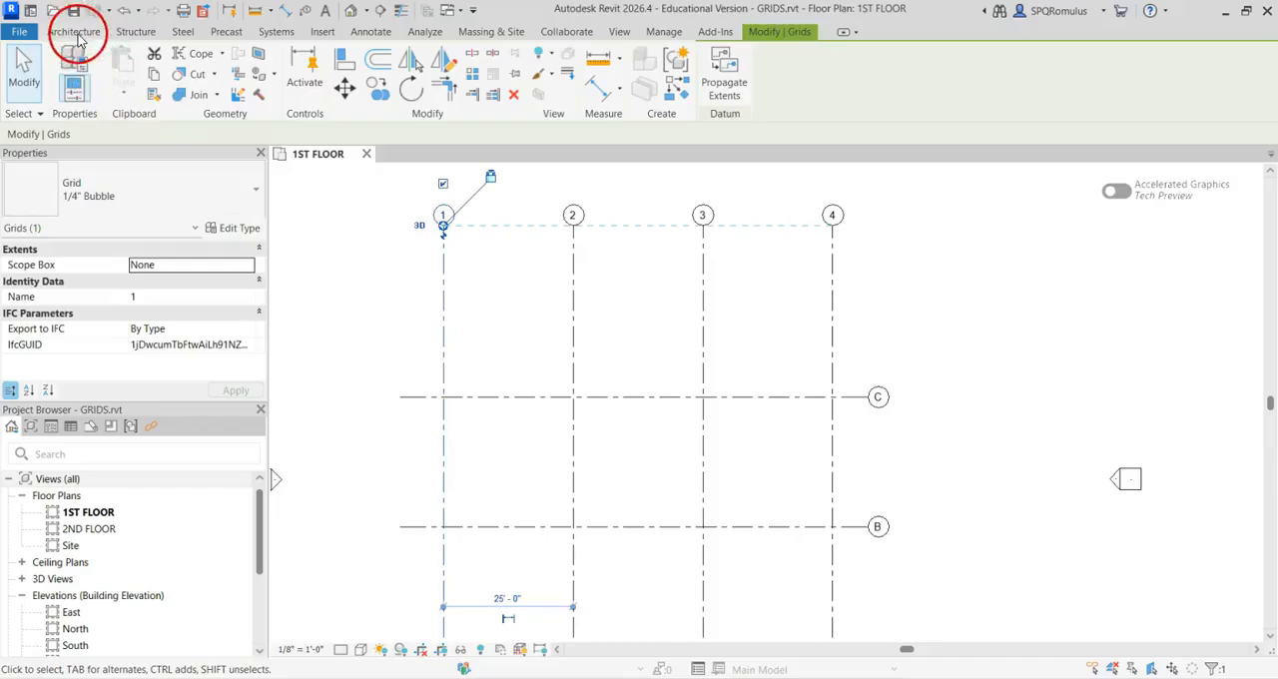
# Draw a fourth horizontal grid line 25' above grid C, aligned with the ends of the other horizontal grids
pyautogui.click(79, 34)
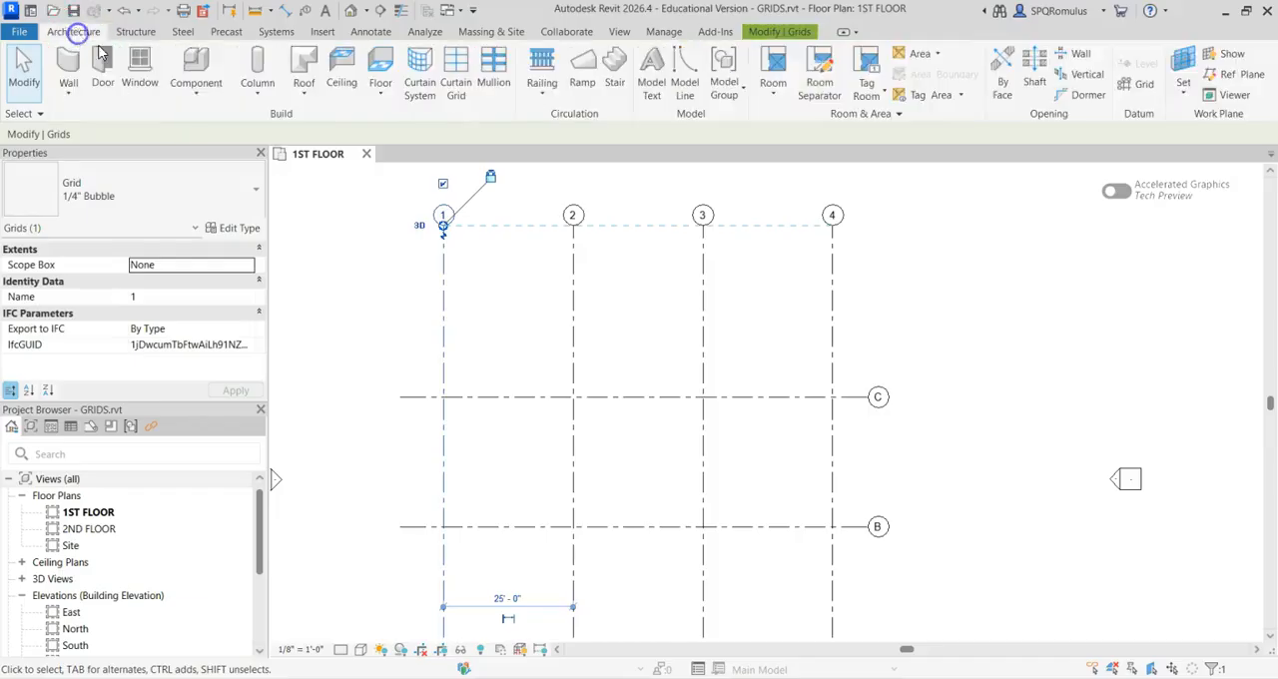
pyautogui.click(1141, 80)
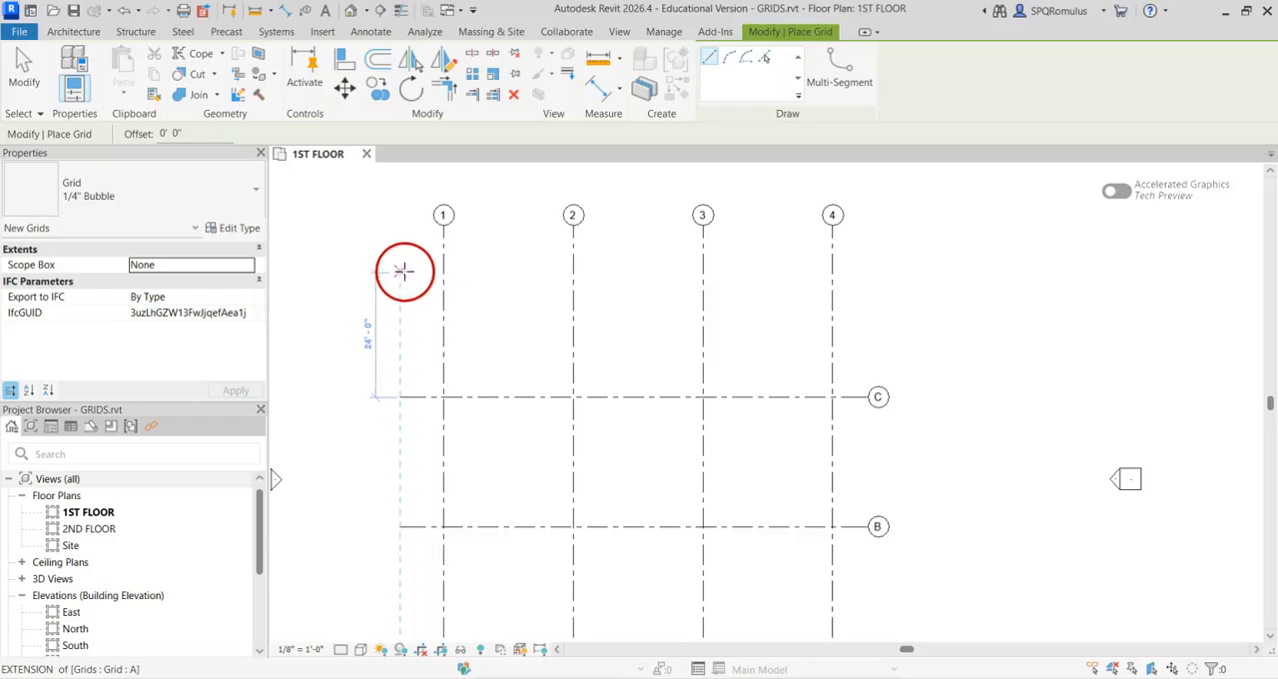
pyautogui.click(401, 268)
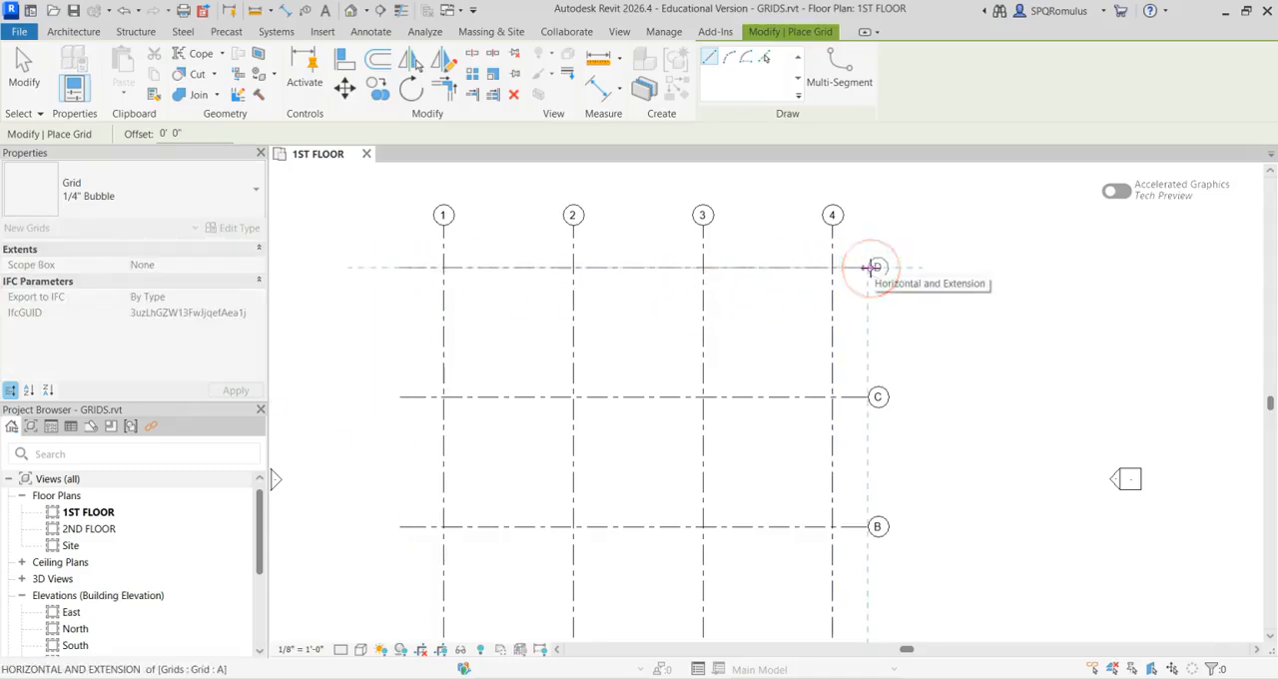
pyautogui.click(871, 268)
pyautogui.click(20, 72)
# Set the distance between grids 3 and 4 to 20' by moving grid 3
pyautogui.moveTo(523, 442); pyautogui.dragTo(686, 453, button='middle')
pyautogui.scroll(-2, 559, 425)
pyautogui.scroll(1, 656, 452)
pyautogui.scroll(-1, 687, 451)
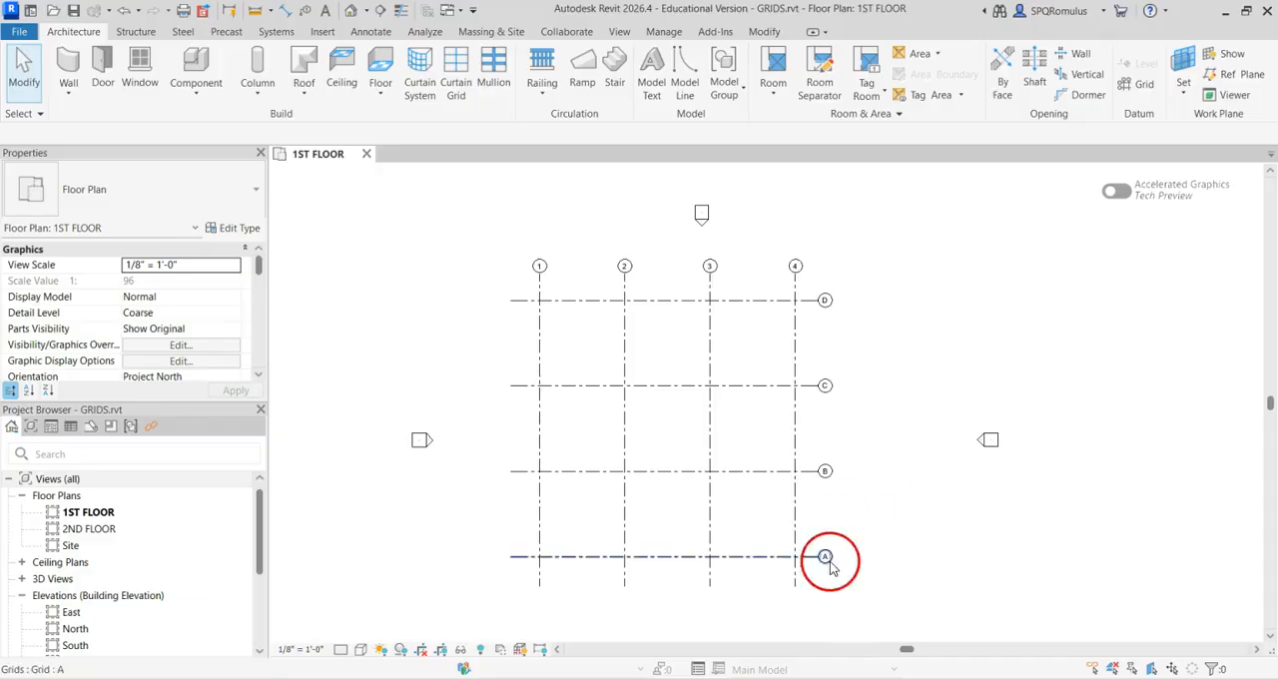
pyautogui.scroll(2, 782, 542)
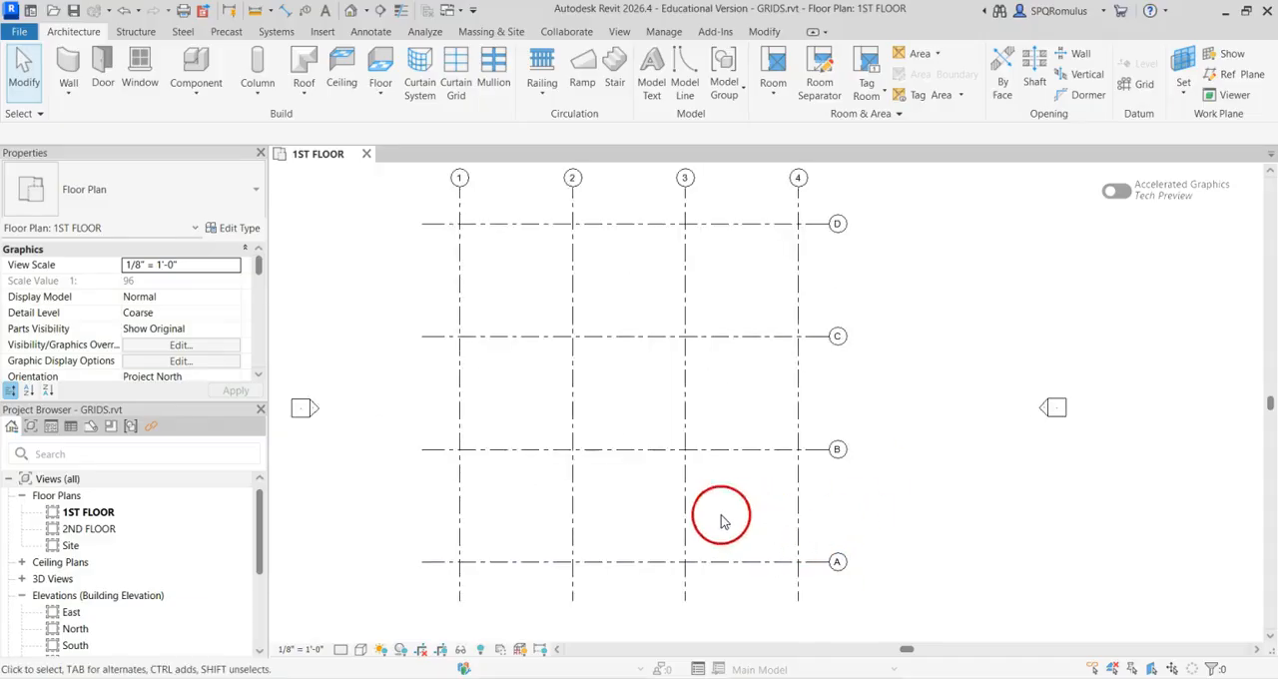
pyautogui.click(685, 537)
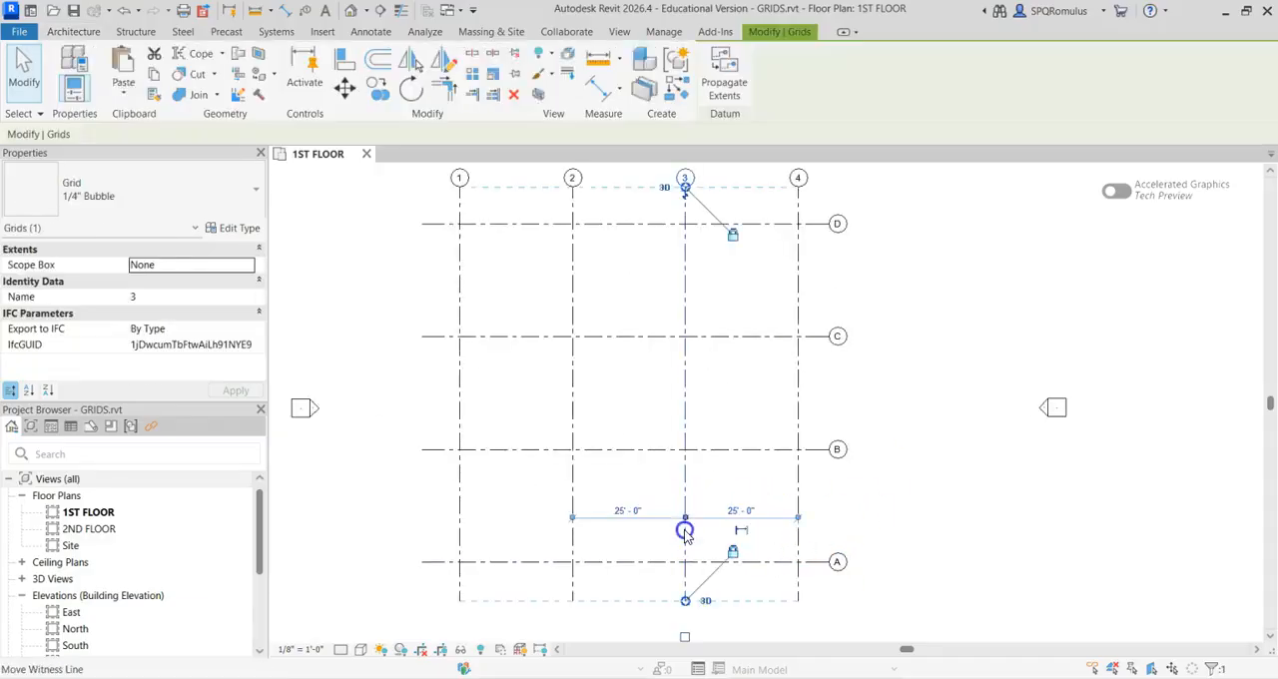
pyautogui.click(742, 513)
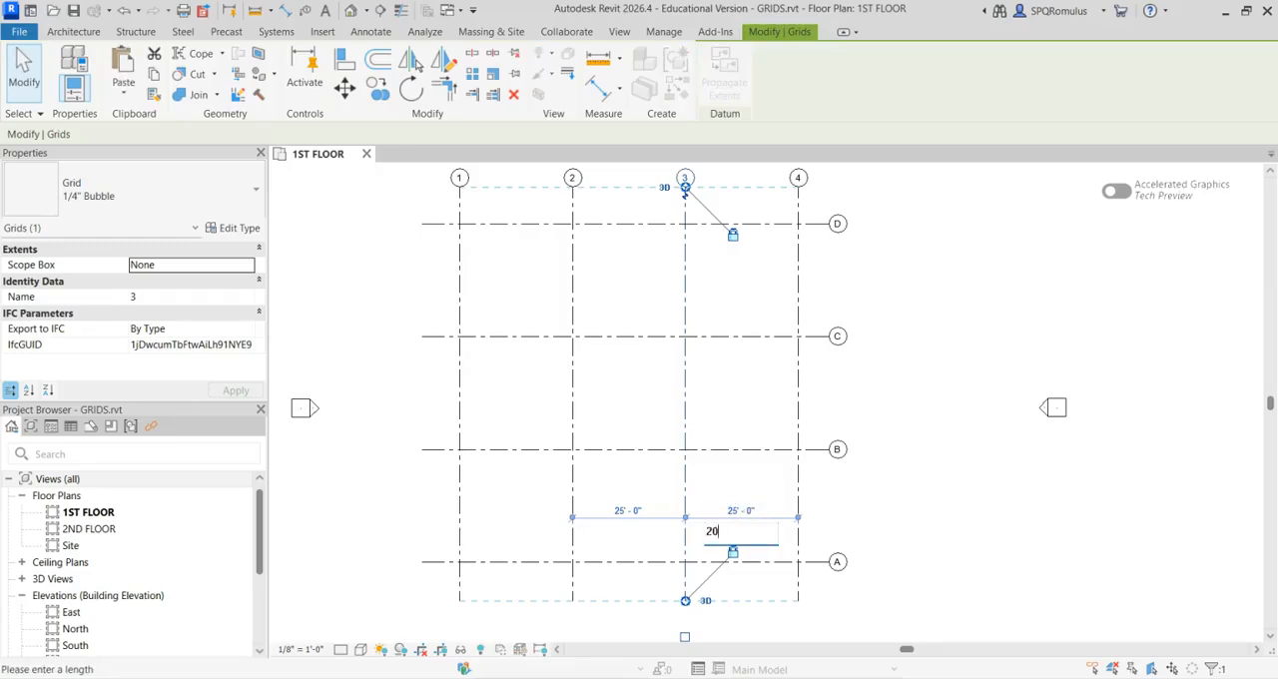
pyautogui.press('Return')
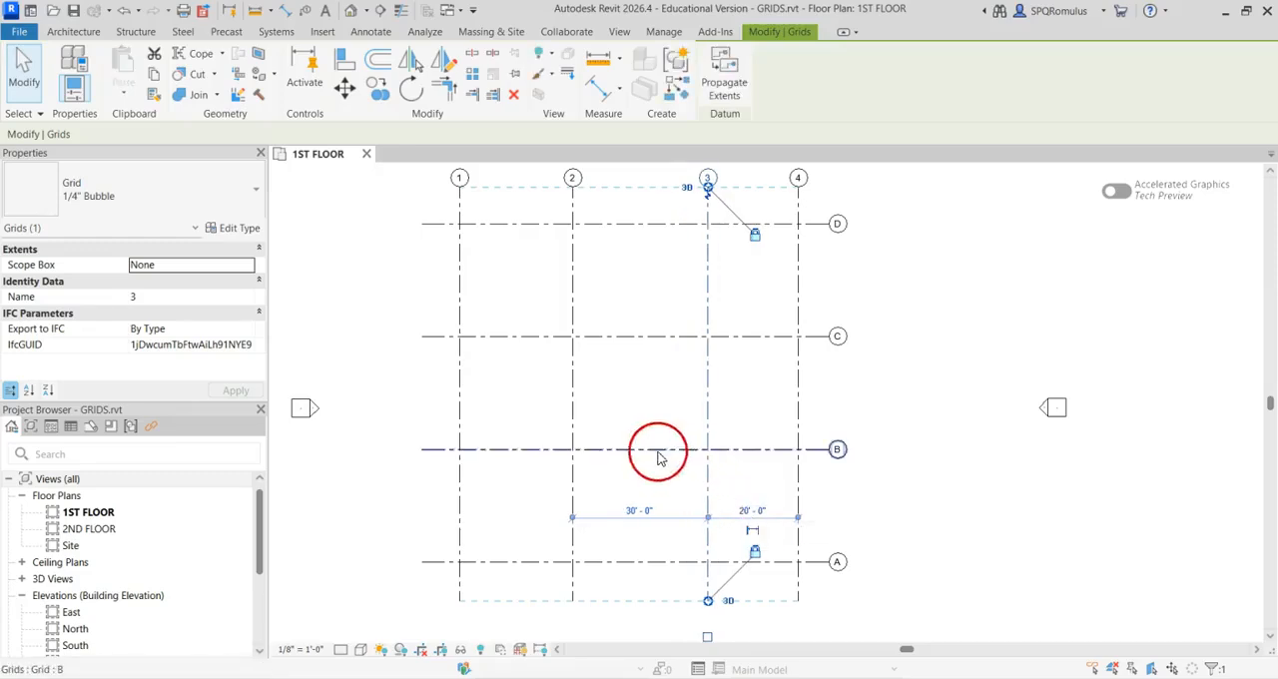
# Set the distance between grids 2 and 3 to 20' by moving grid 2
pyautogui.click(575, 429)
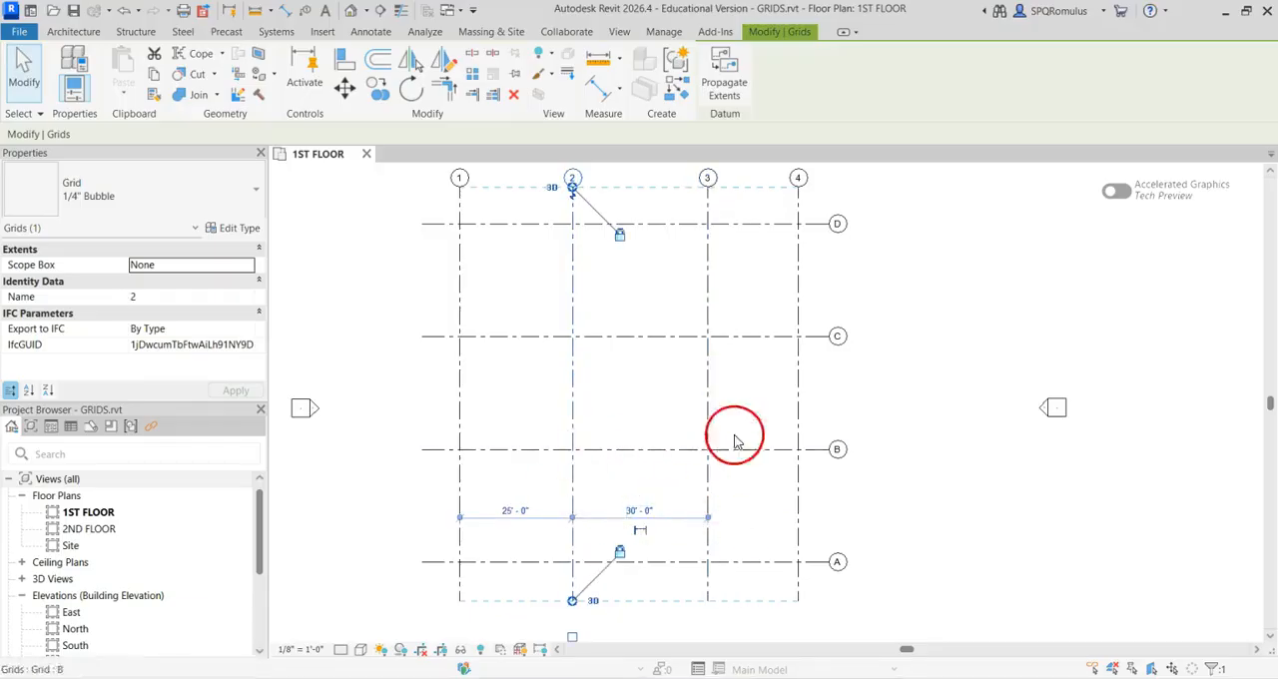
pyautogui.click(639, 510)
pyautogui.write('20')
pyautogui.press('Return')
# Set the distance between grids 1 and 2 to 20' by moving grid 1
pyautogui.click(462, 408)
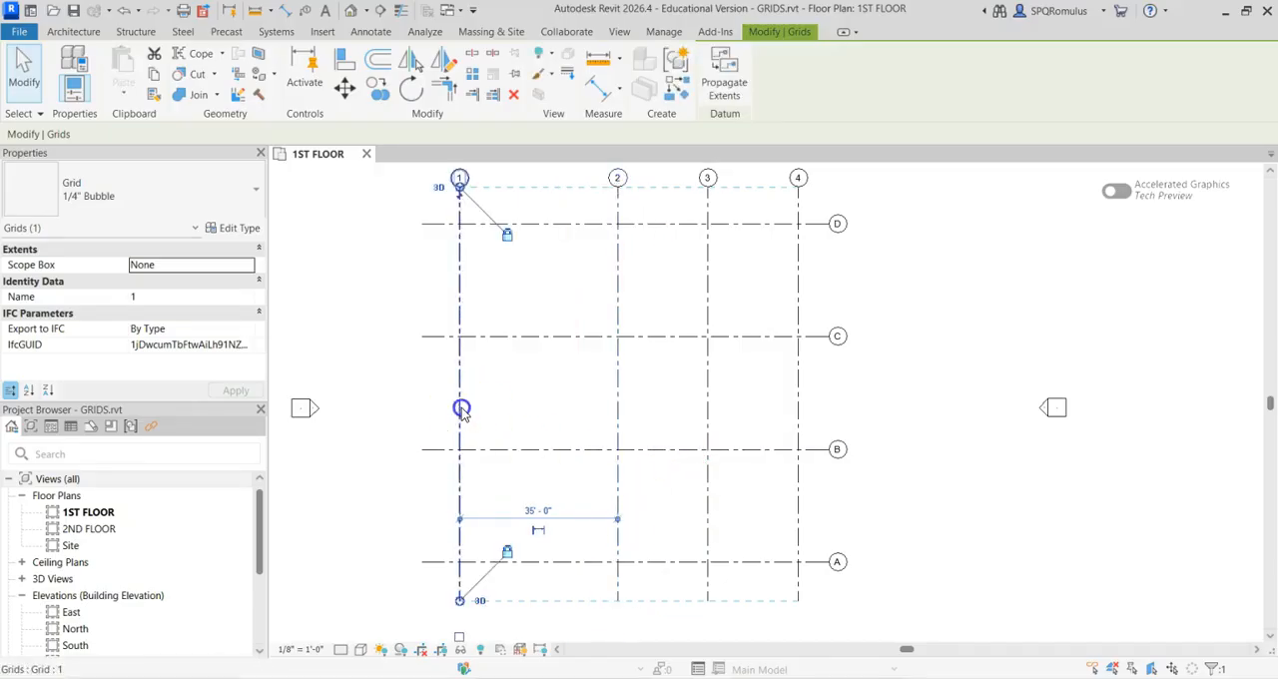
pyautogui.click(537, 508)
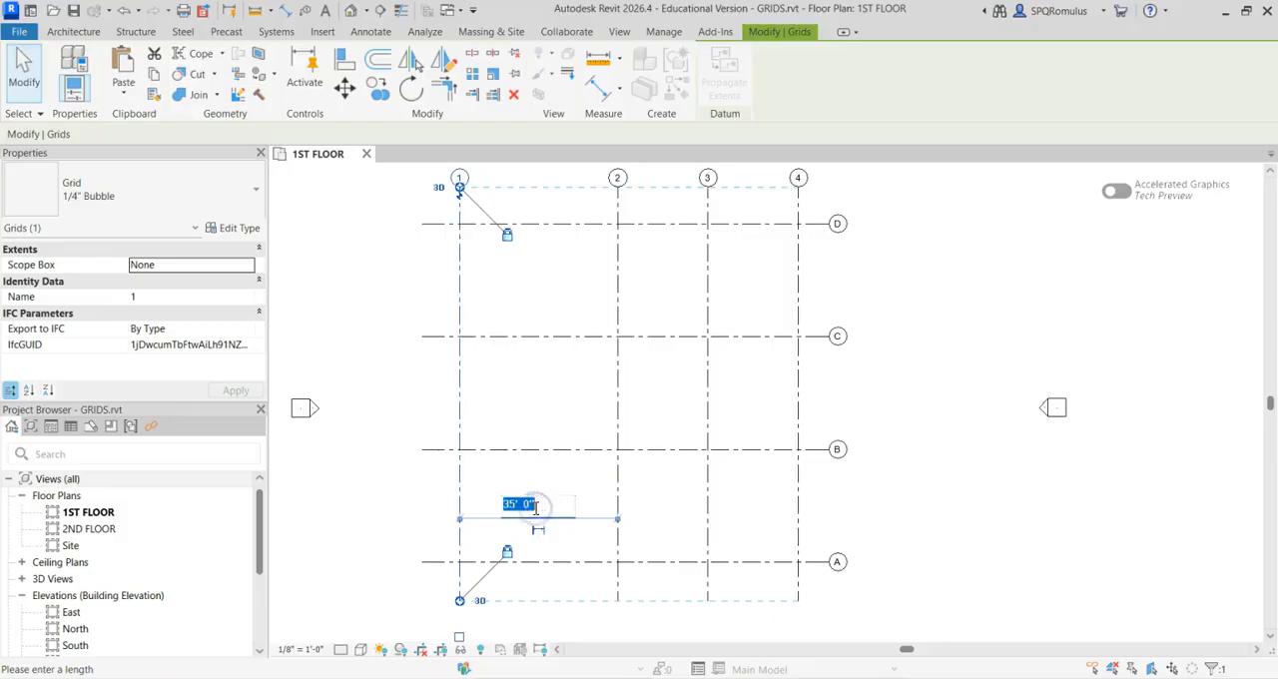
pyautogui.write('20')
pyautogui.press('Return')
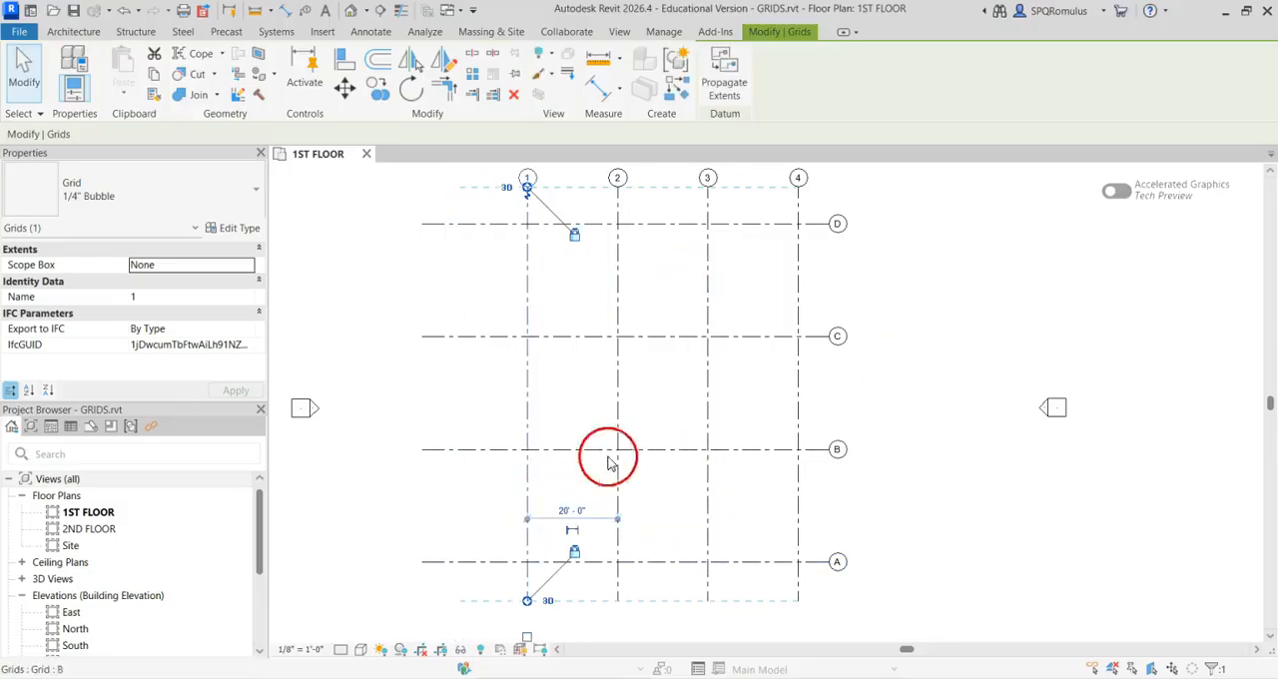
# Set the distance between grids A and B to 20' by moving grid B
pyautogui.click(671, 451)
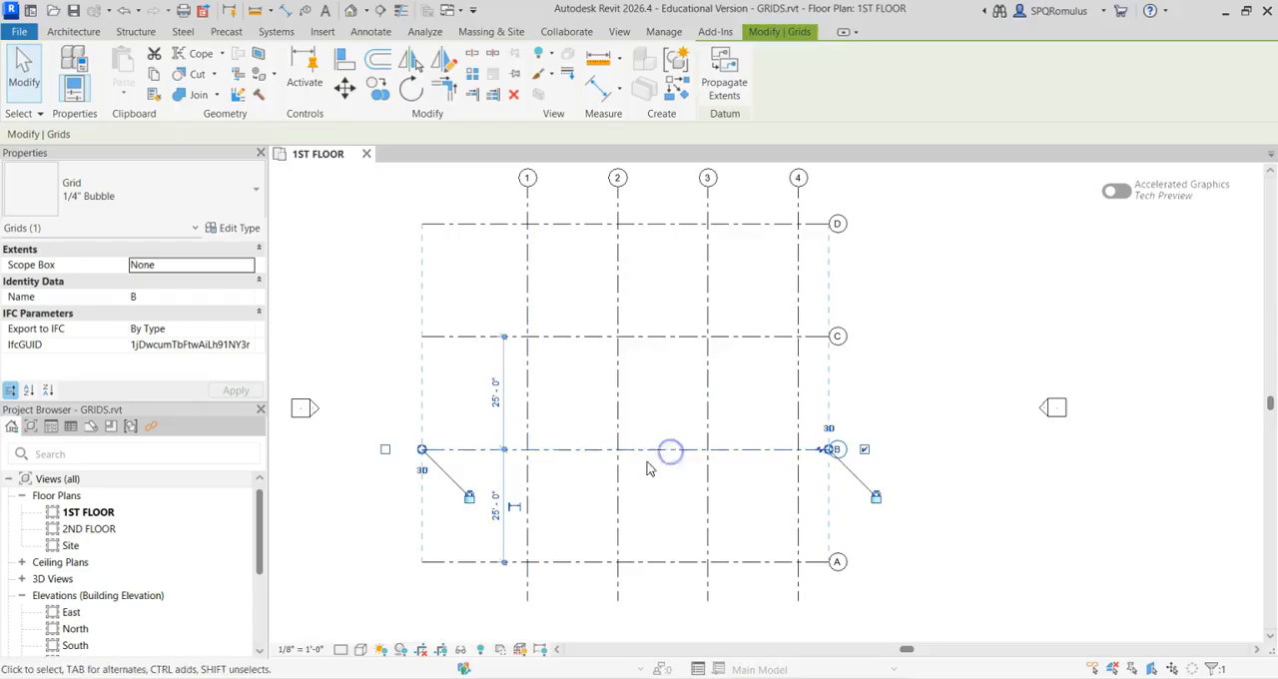
pyautogui.click(493, 510)
pyautogui.write('2')
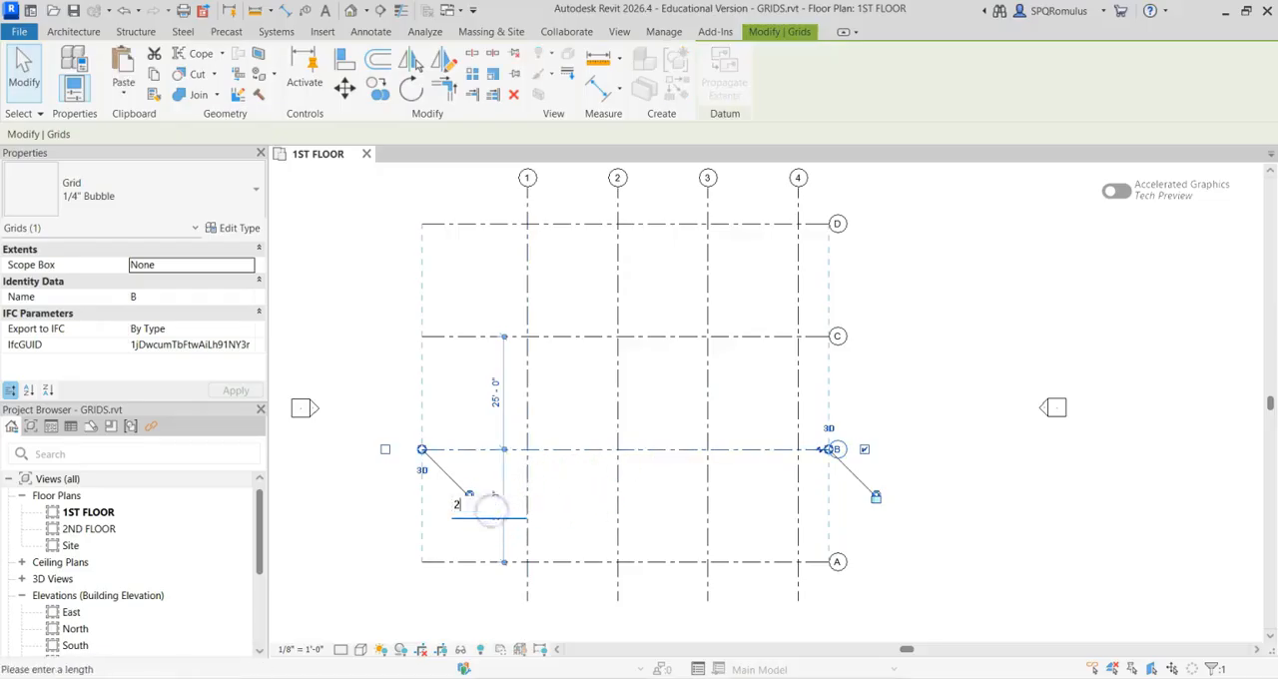
pyautogui.write('0')
pyautogui.press('Return')
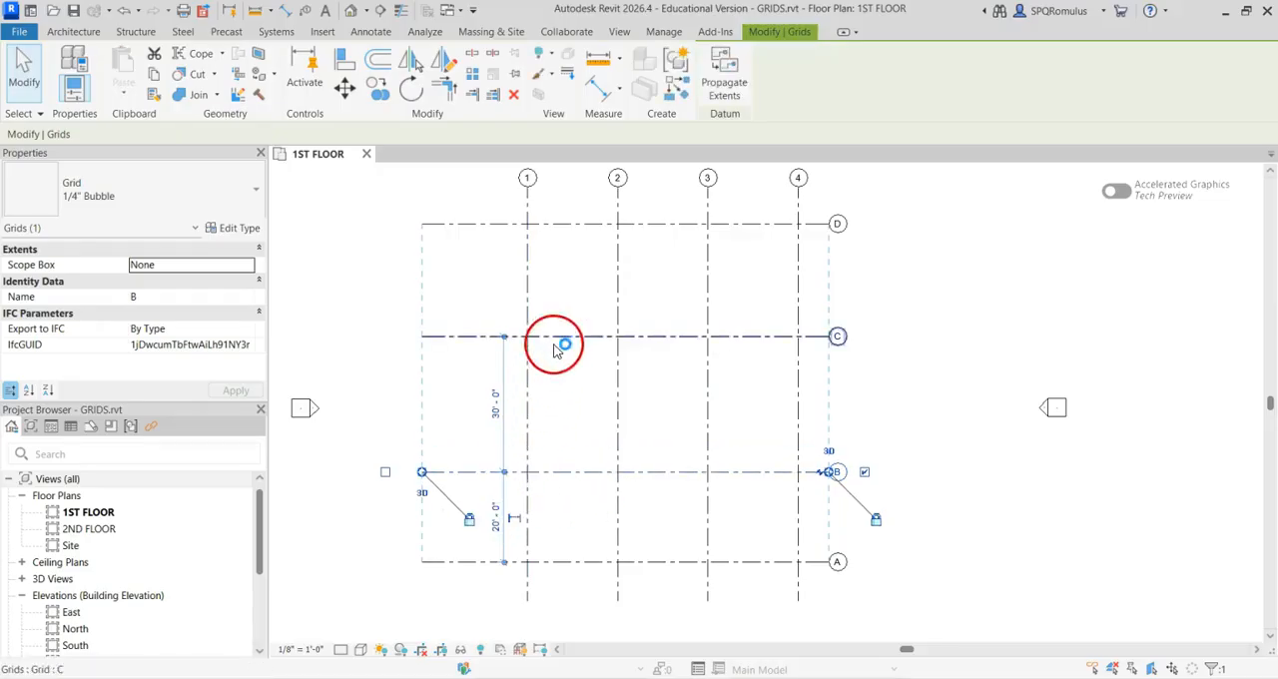
# Set the distance between grids B and C to 20' by moving grid C
pyautogui.click(557, 342)
pyautogui.click(496, 404)
pyautogui.write('2')
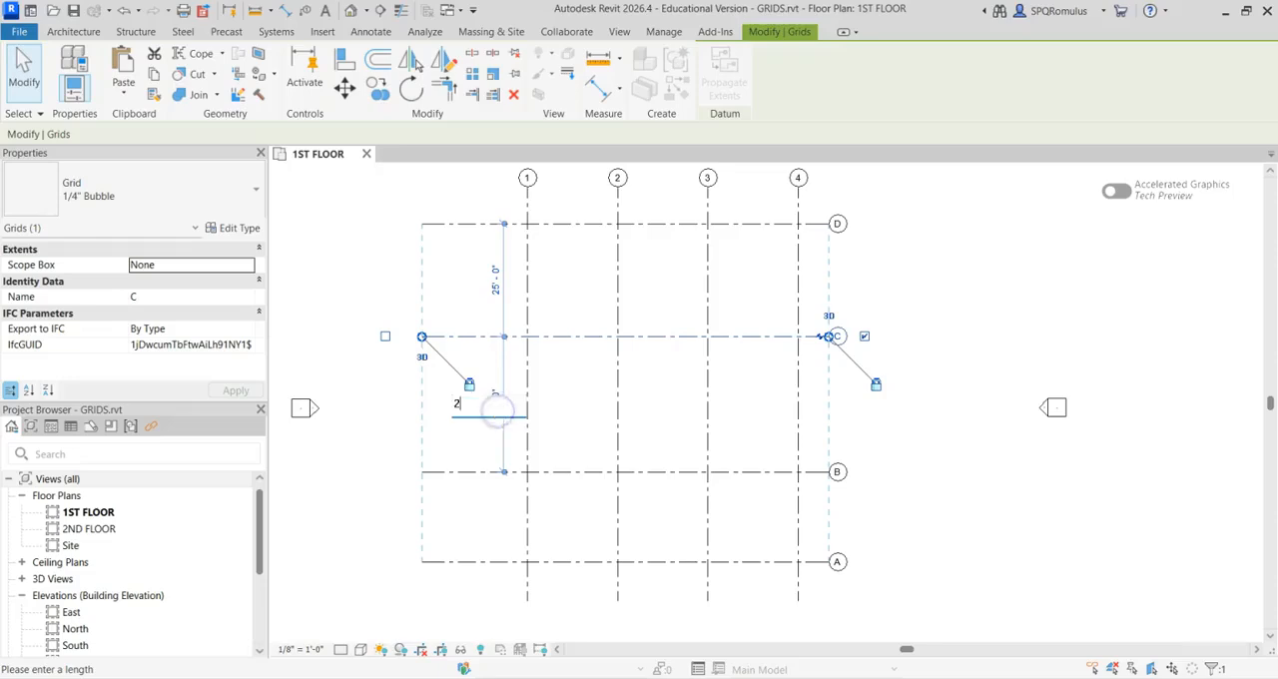
pyautogui.write('0')
pyautogui.press('Return')
# Set the distance between grids C and D to 20' by moving grid D
pyautogui.click(550, 226)
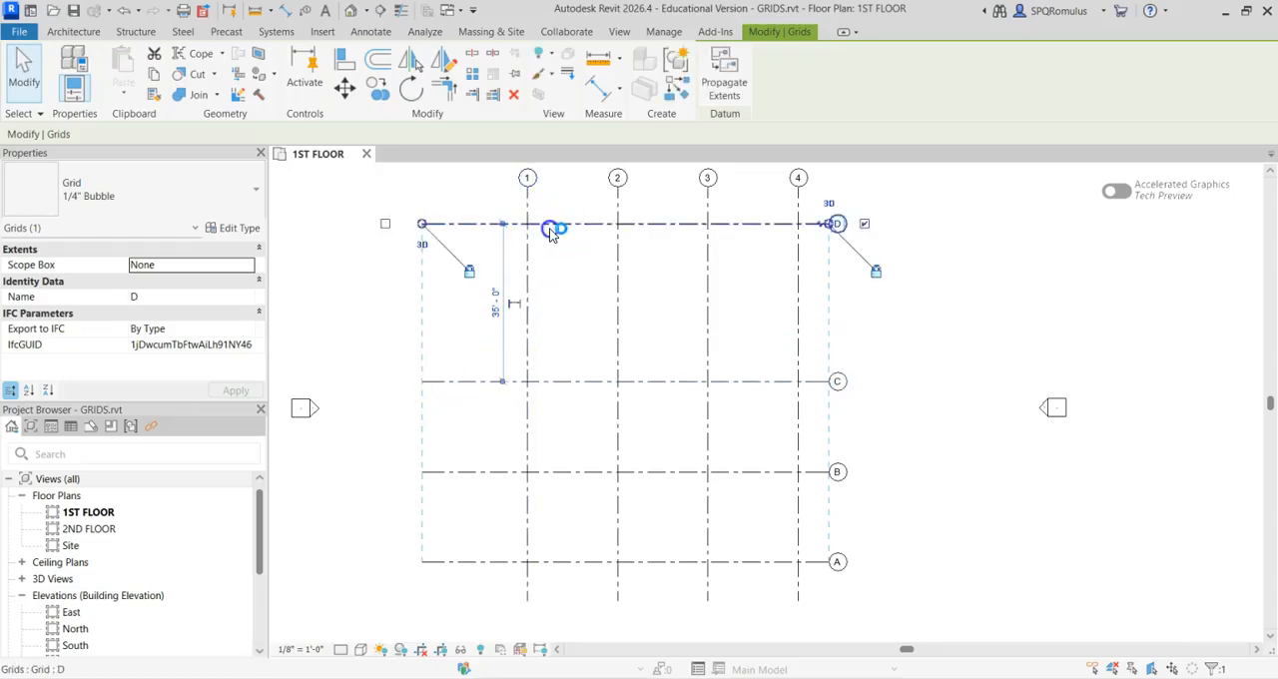
pyautogui.click(497, 301)
pyautogui.write('2')
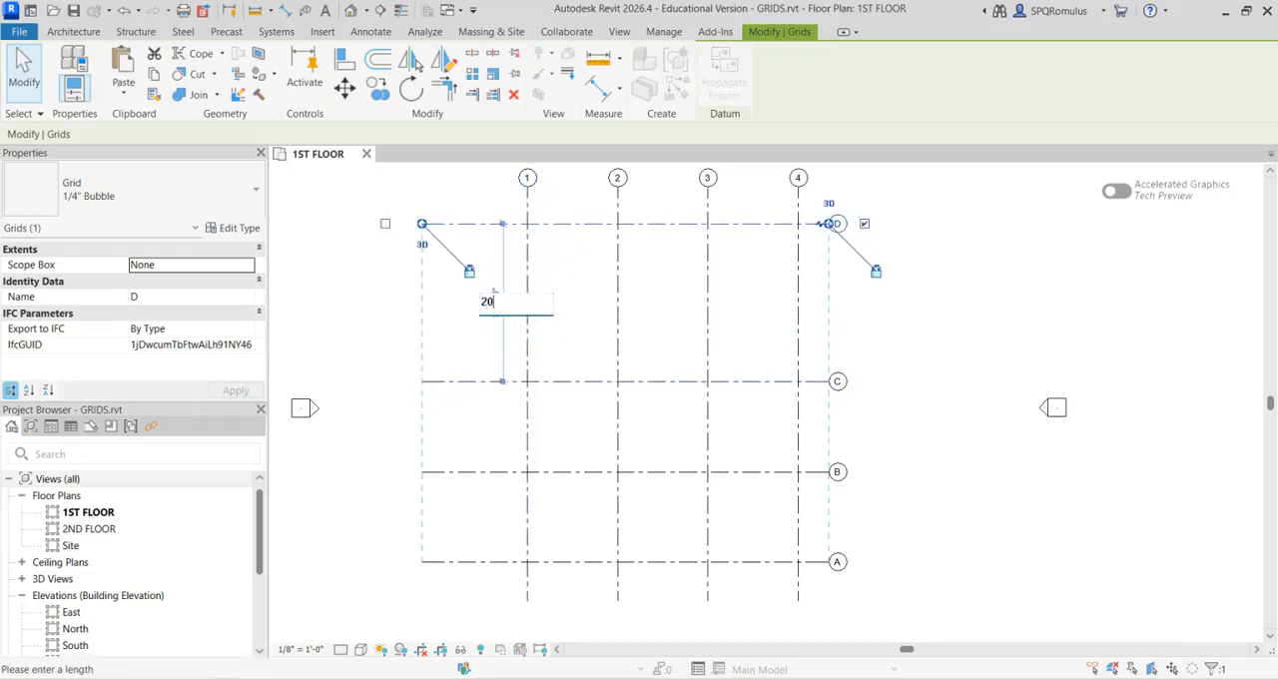
pyautogui.write('0')
pyautogui.press('Return')
# Shorten the aligned vertical grids to end just above grid D, and the left ends of the horizontal grids to just beyond grid 1
pyautogui.scroll(-2, 673, 373)
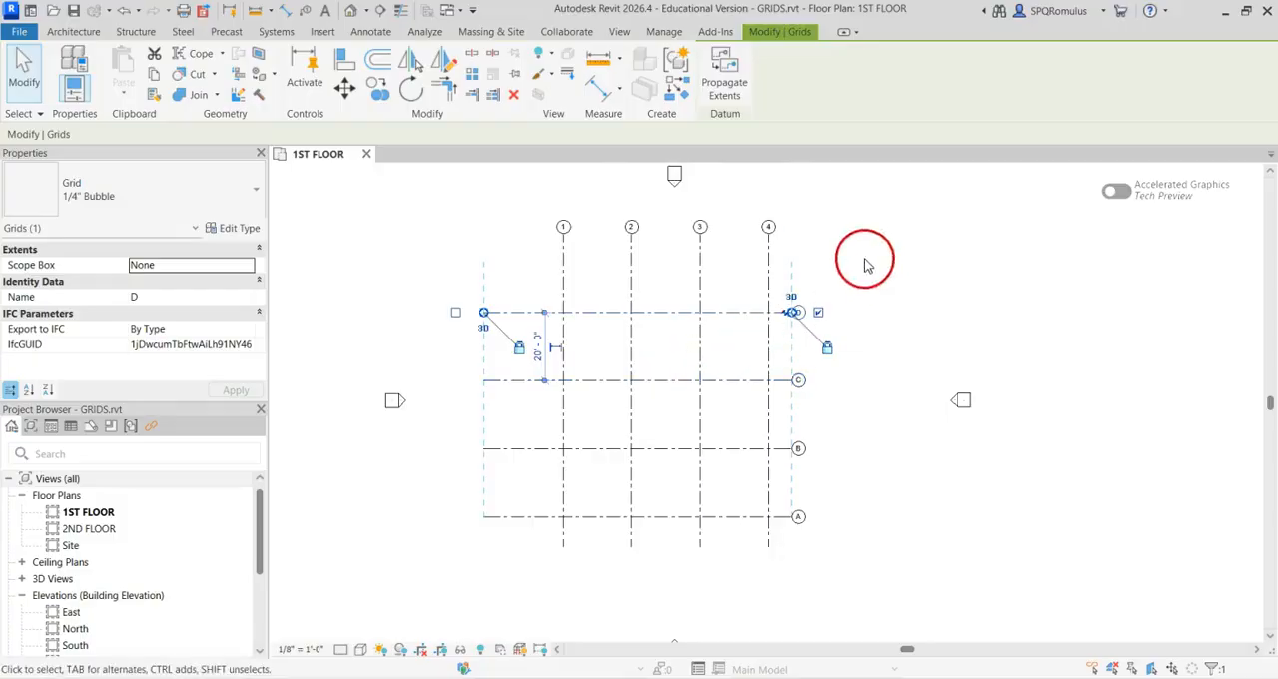
pyautogui.click(769, 271)
pyautogui.moveTo(768, 234); pyautogui.dragTo(768, 284)
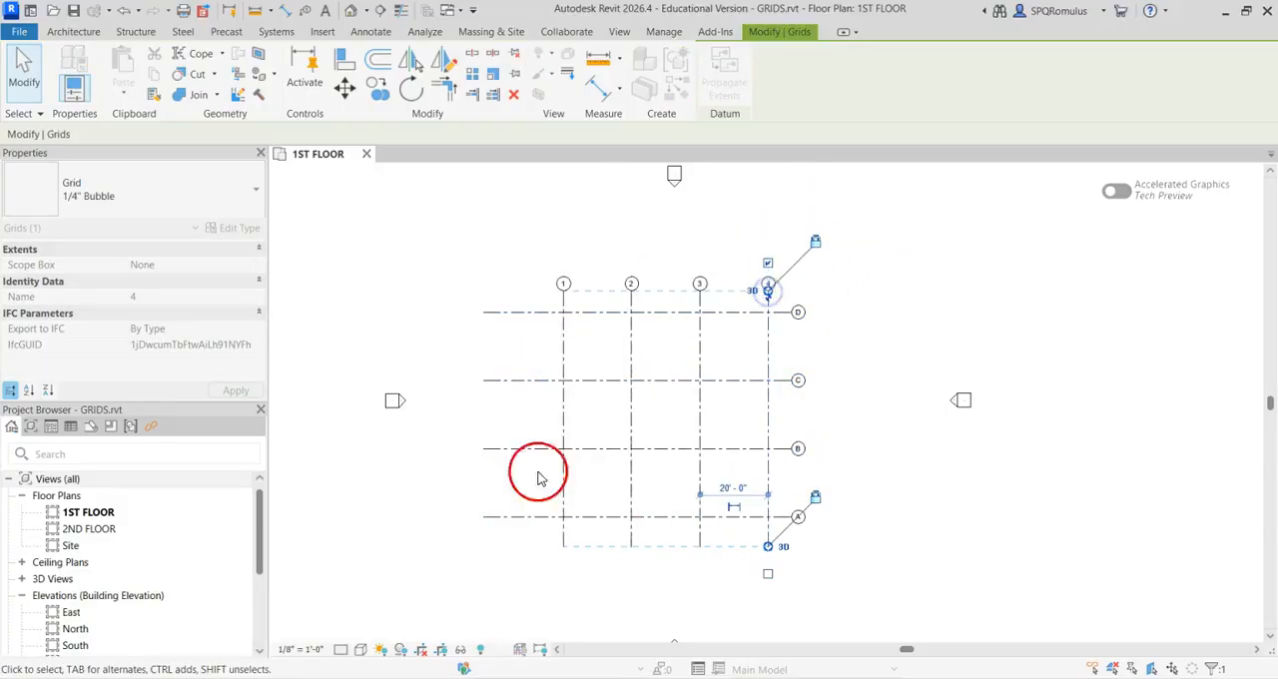
pyautogui.click(516, 313)
pyautogui.moveTo(485, 314); pyautogui.dragTo(537, 311)
pyautogui.click(845, 507)
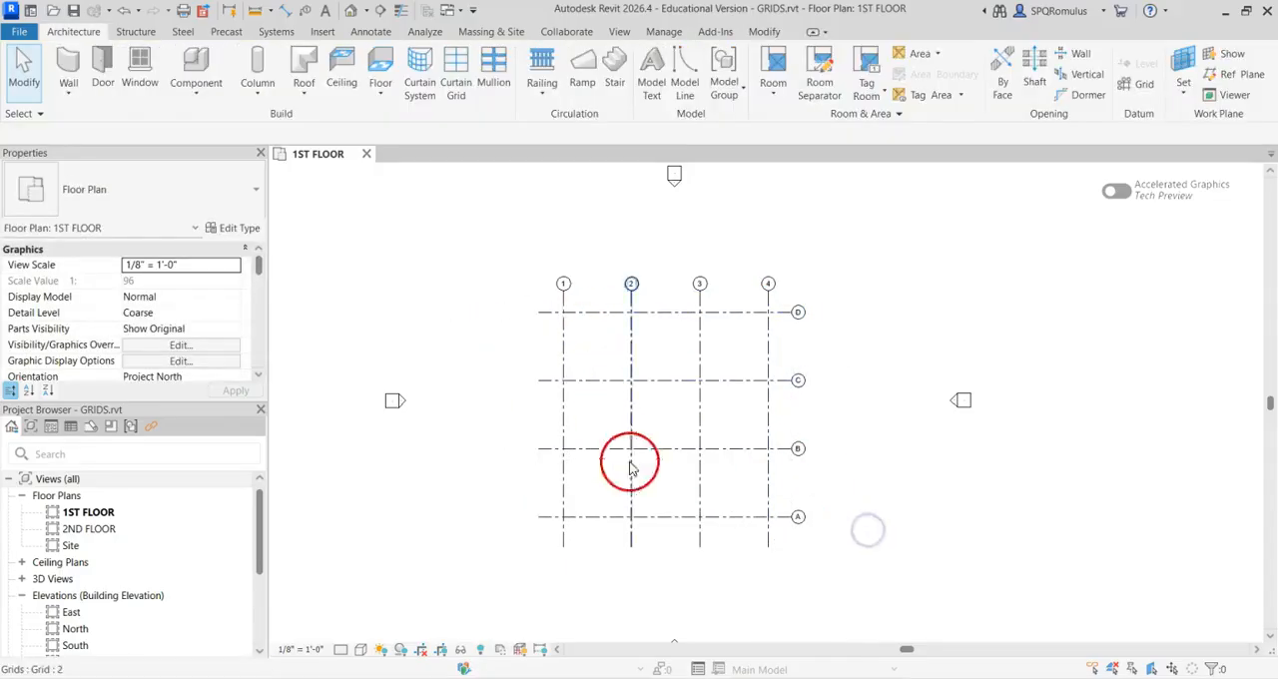
# Shorten the lower ends of the aligned vertical grids to just below grid A
pyautogui.click(565, 543)
pyautogui.scroll(2, 569, 535)
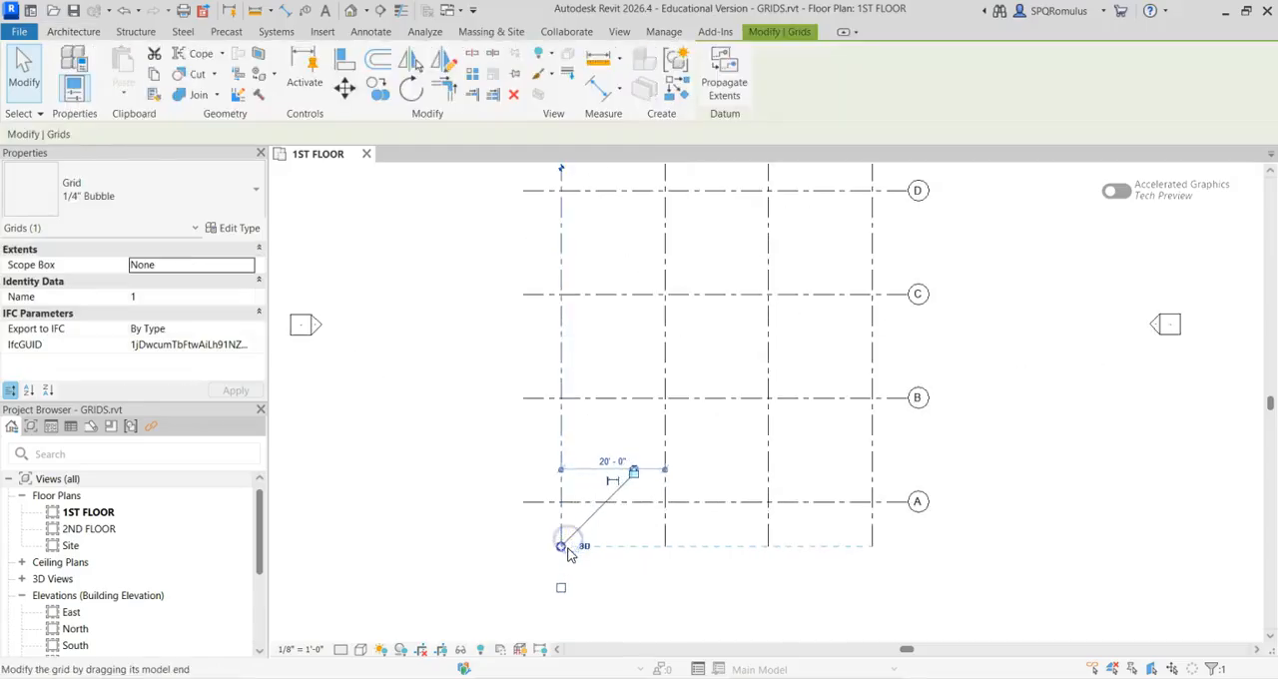
pyautogui.click(1061, 532)
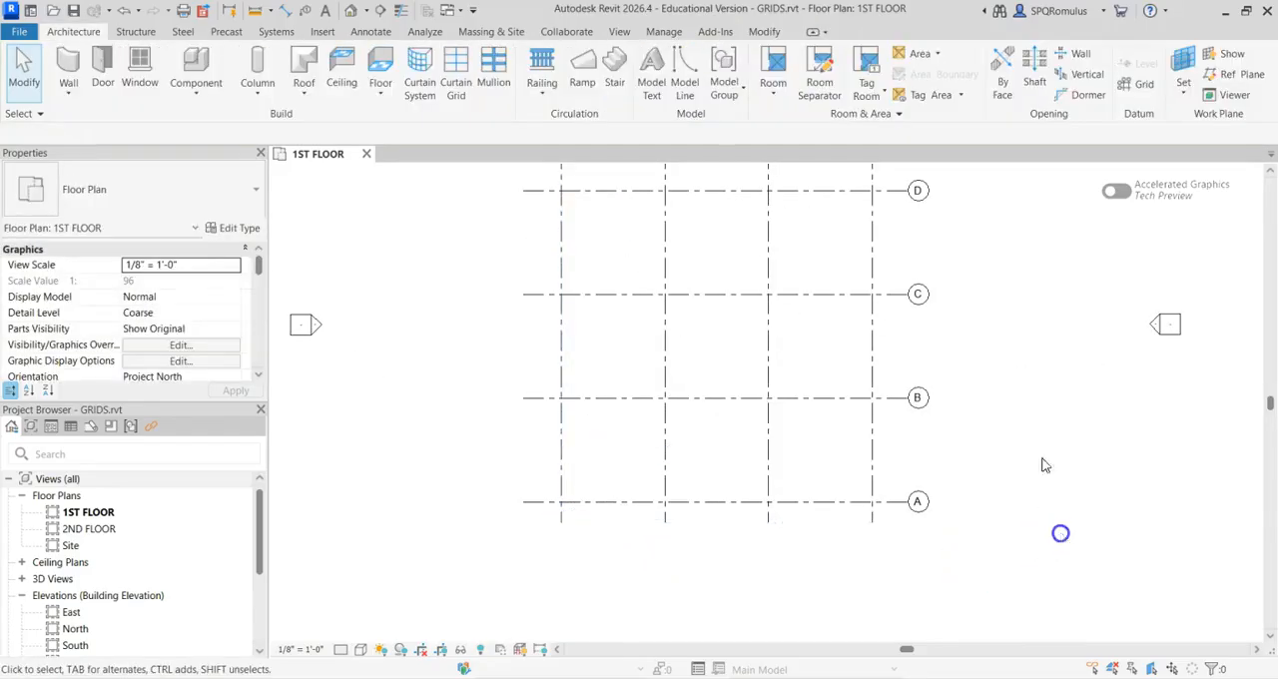
# Show grid bubbles at the left ends of horizontal grids D, C, B and A
pyautogui.moveTo(1032, 344); pyautogui.dragTo(987, 448, button='middle')
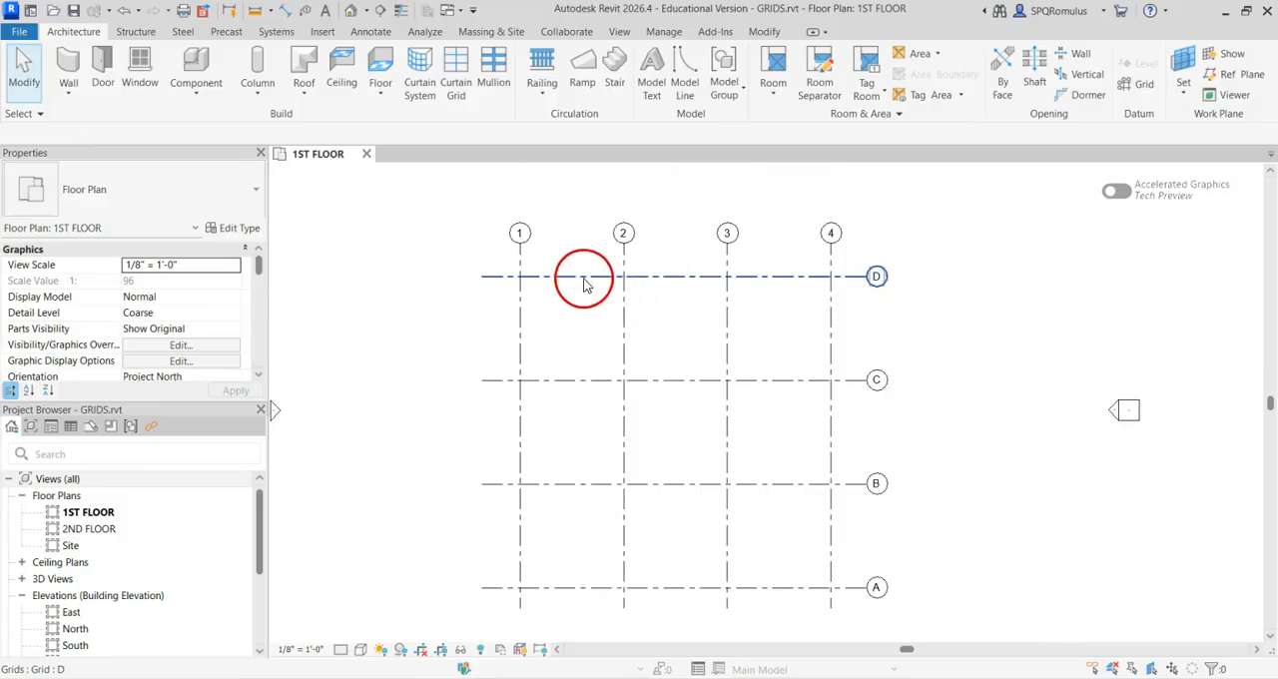
pyautogui.click(663, 279)
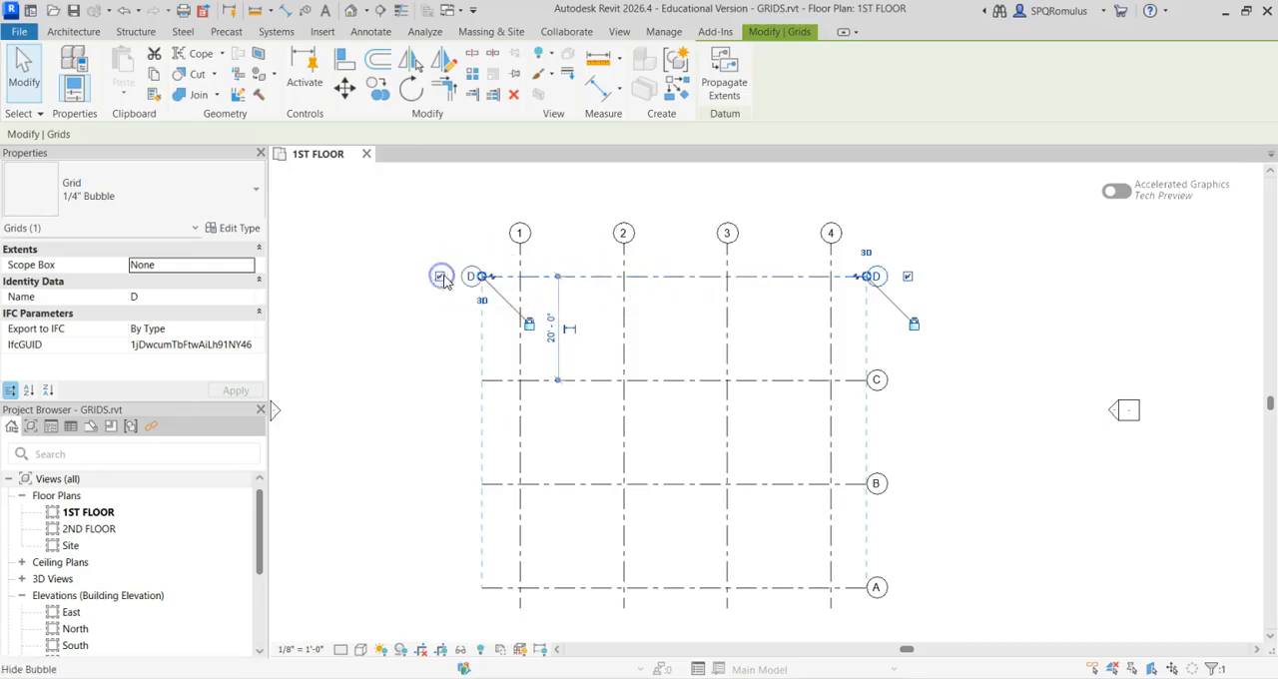
pyautogui.click(590, 379)
pyautogui.click(440, 380)
pyautogui.click(644, 486)
pyautogui.click(440, 487)
pyautogui.click(530, 588)
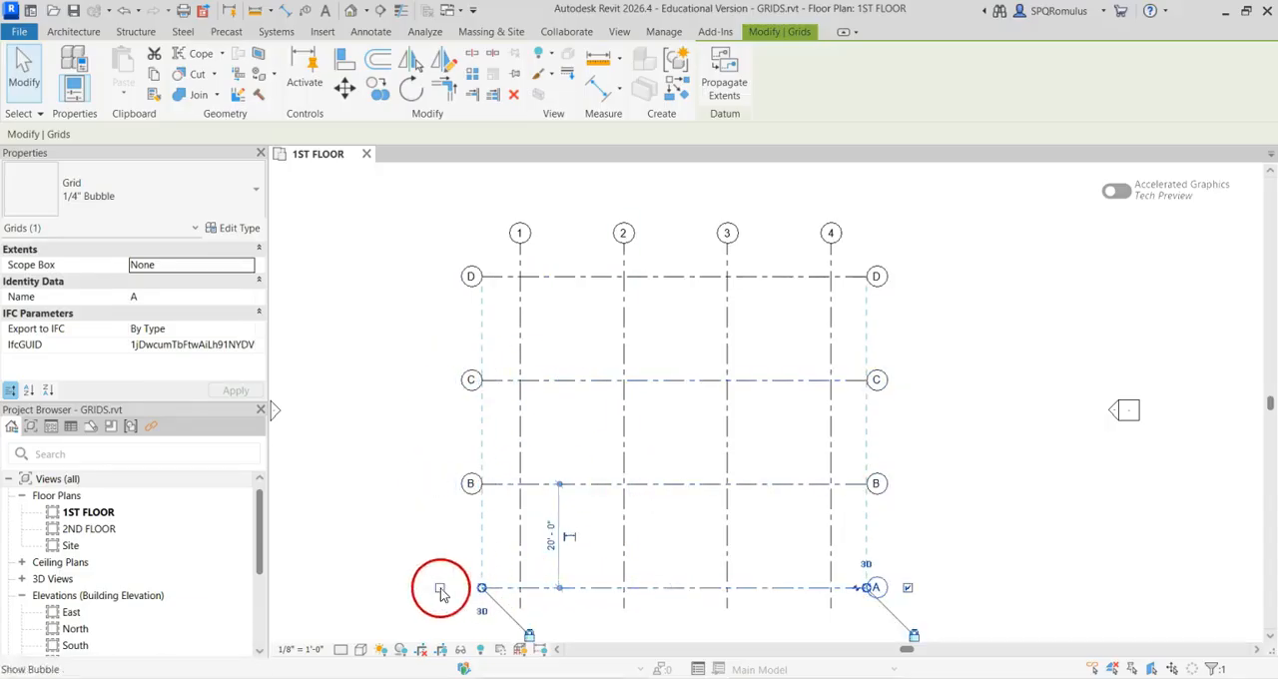
# Show grid bubbles at the lower ends of vertical grids 1, 2, 3 and 4
pyautogui.click(524, 358)
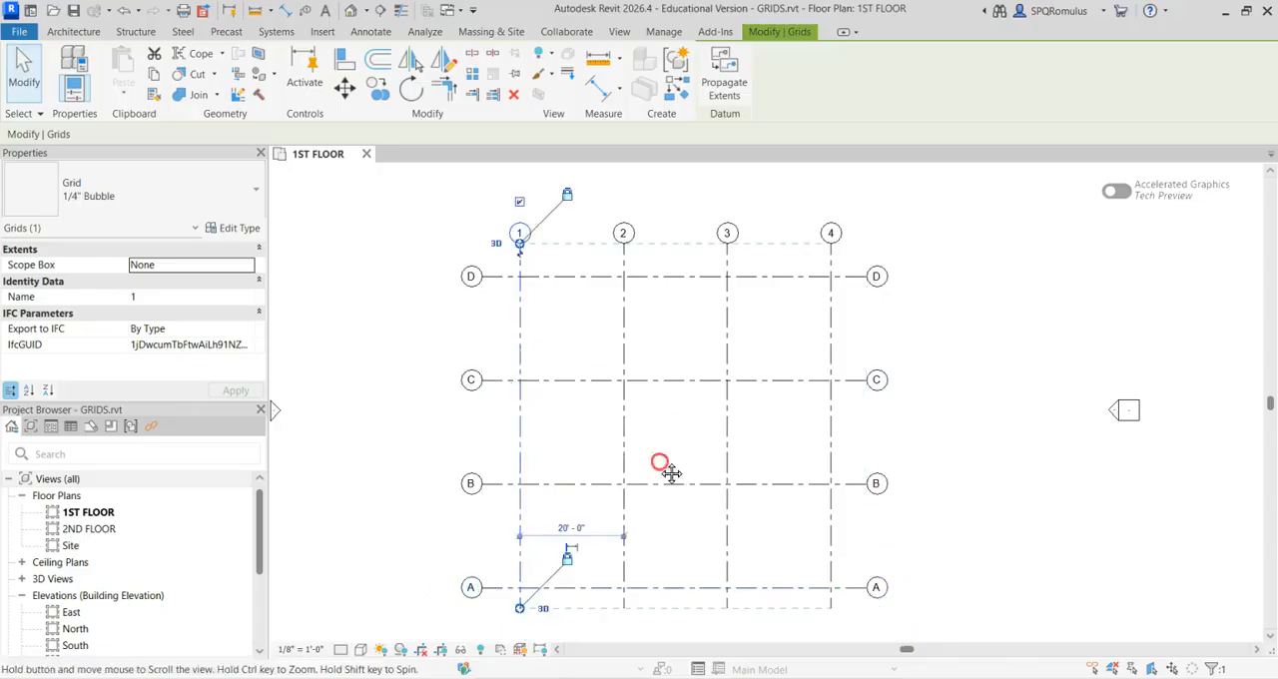
pyautogui.moveTo(659, 461); pyautogui.dragTo(677, 407, button='middle')
pyautogui.click(539, 596)
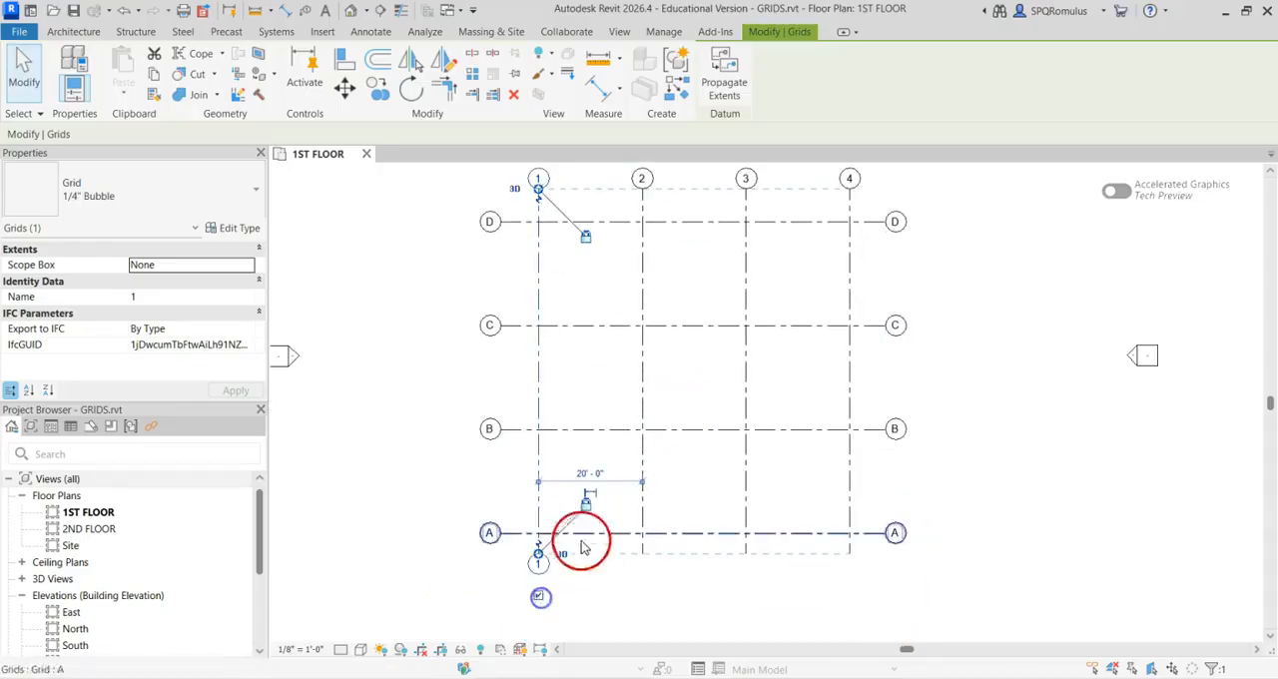
pyautogui.click(644, 414)
pyautogui.click(642, 596)
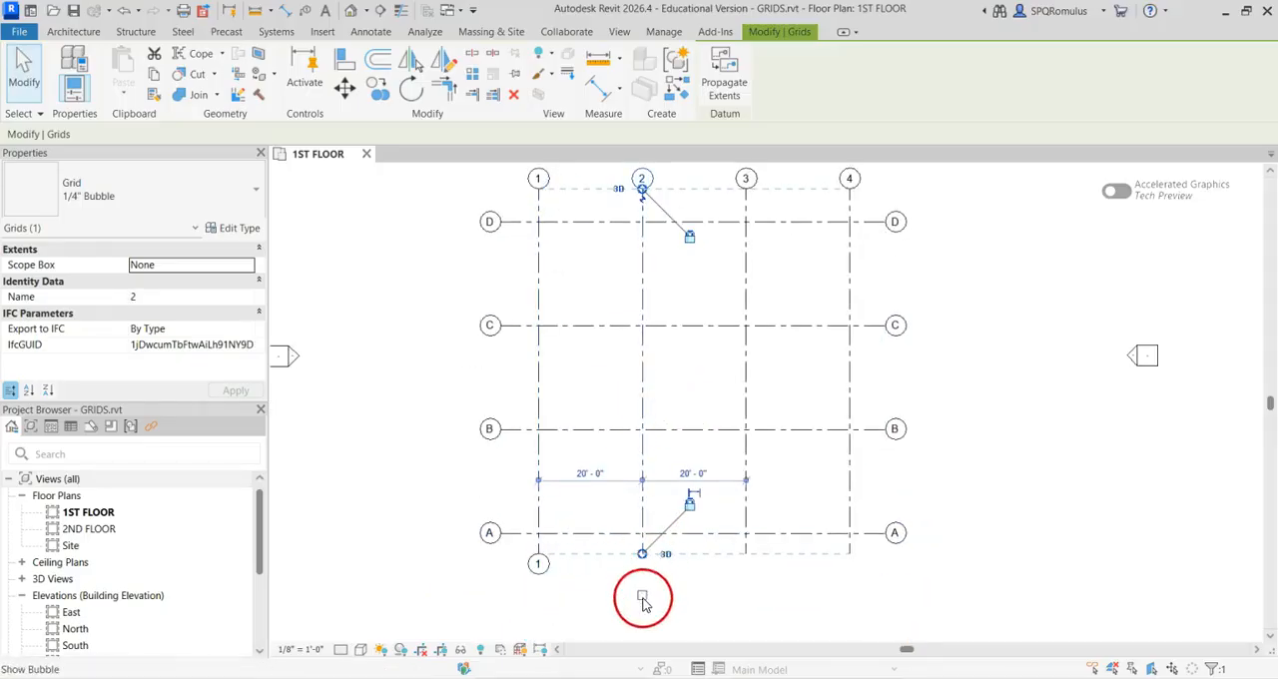
pyautogui.click(745, 444)
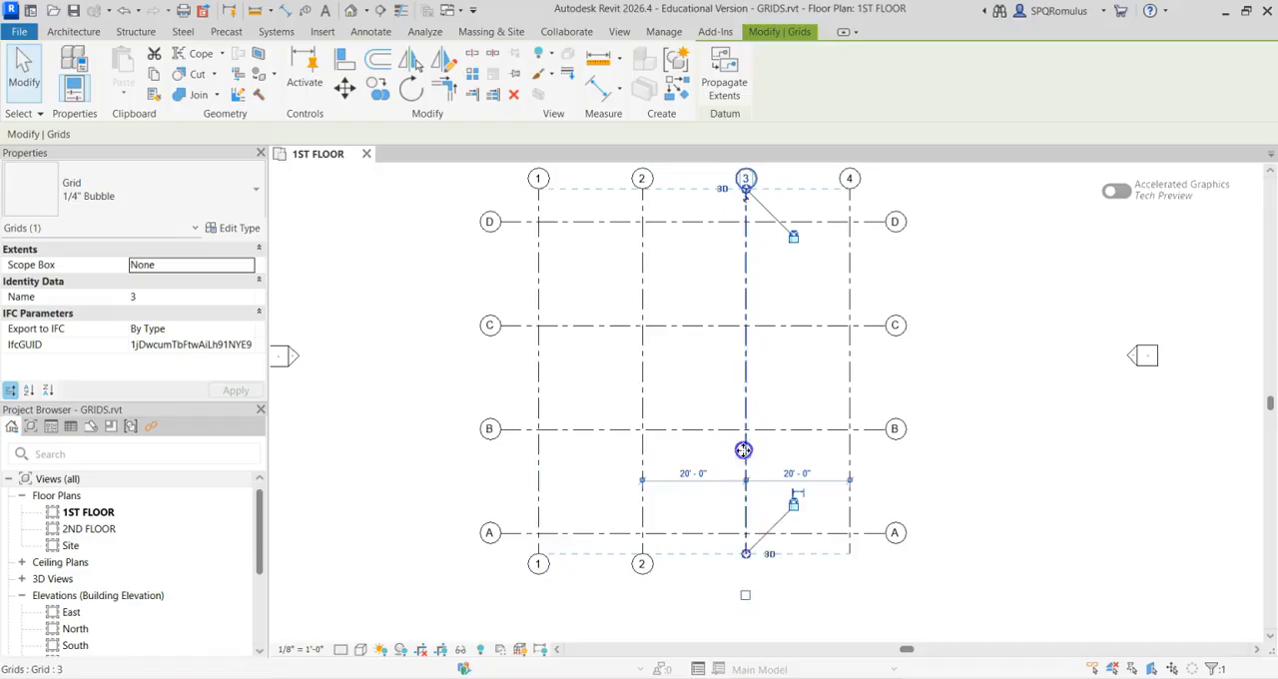
pyautogui.click(745, 598)
pyautogui.click(848, 444)
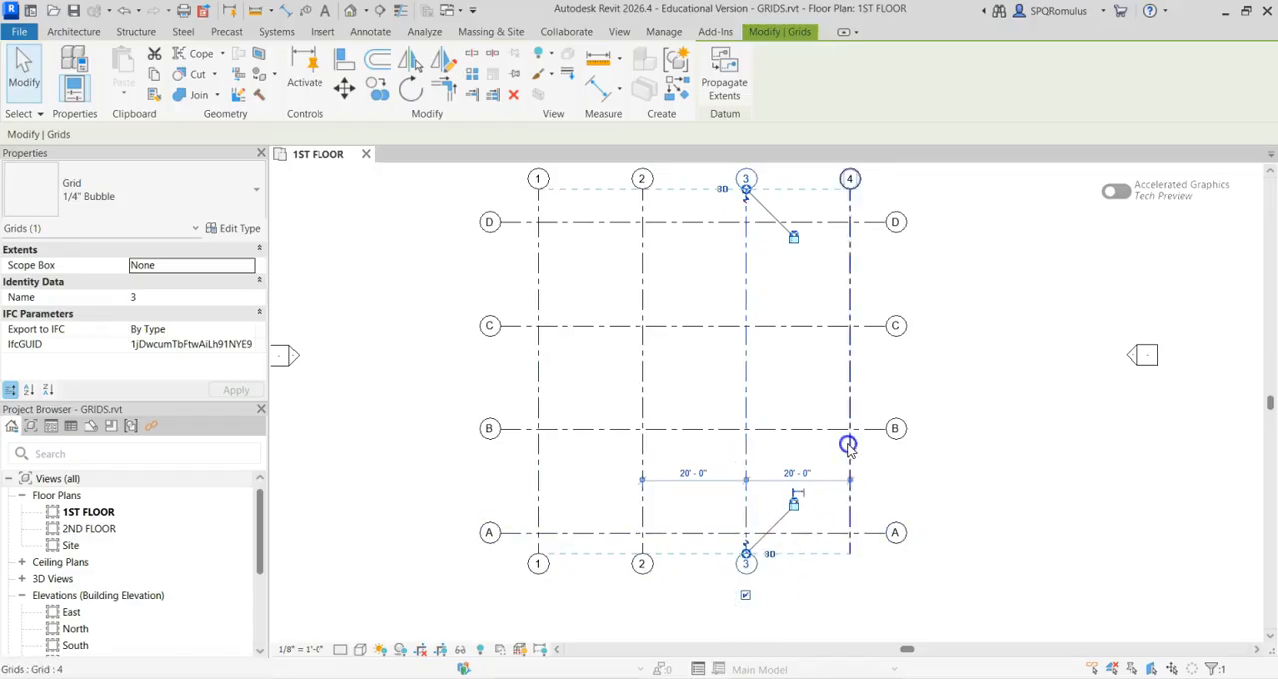
pyautogui.click(849, 595)
pyautogui.click(1027, 442)
pyautogui.moveTo(1046, 389); pyautogui.dragTo(1018, 412, button='middle')
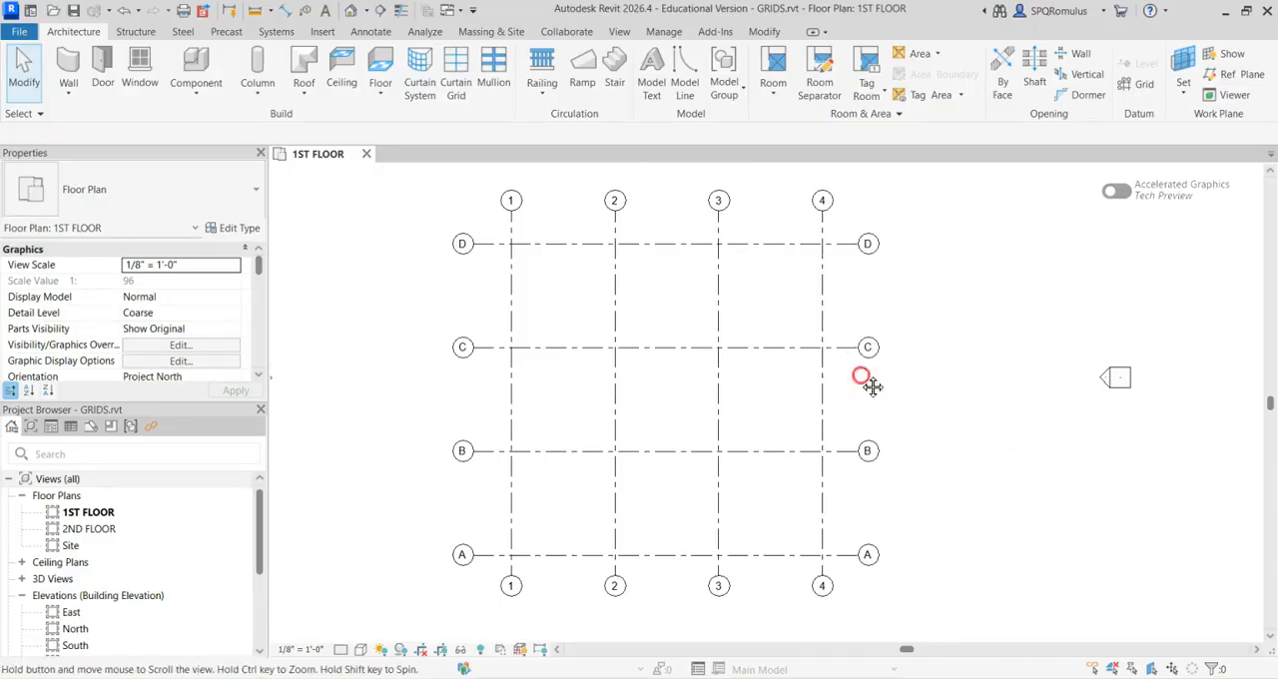
pyautogui.moveTo(864, 367); pyautogui.dragTo(888, 372, button='middle')
# Open the South, North, East and West elevations in turn and examine how the grids appear against the floor levels
pyautogui.scroll(-5, 94, 534)
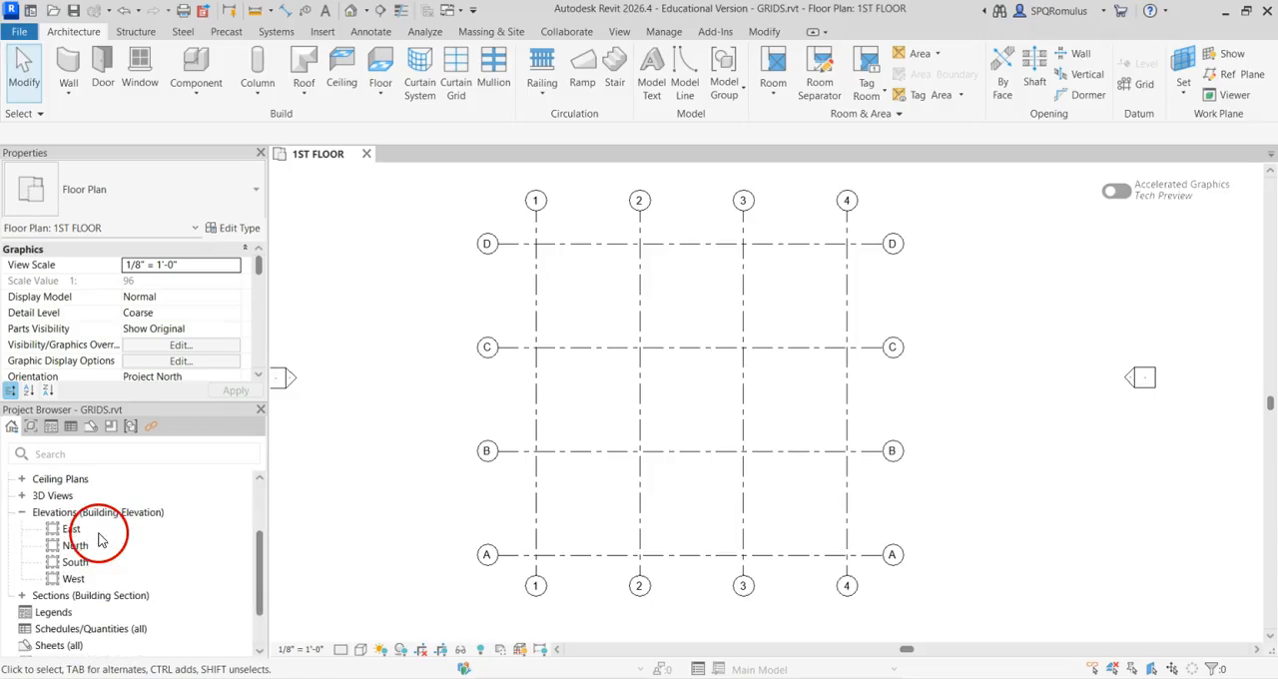
pyautogui.click(75, 563)
pyautogui.doubleClick(76, 563)
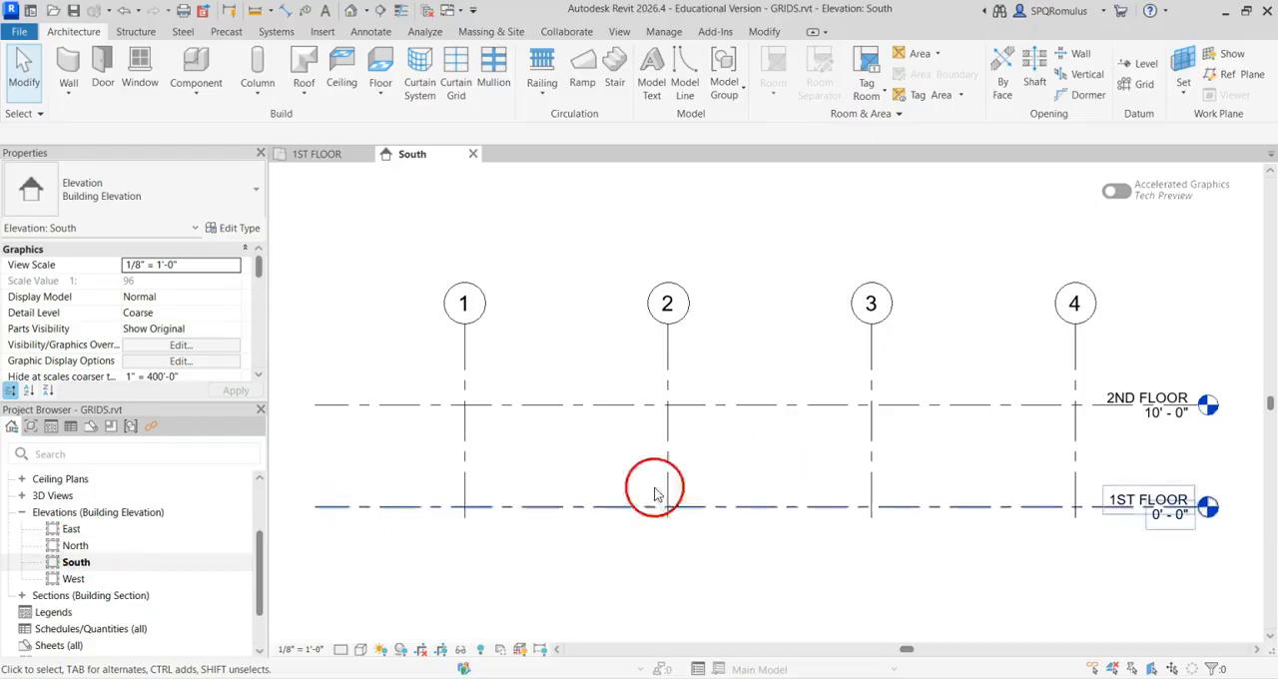
pyautogui.doubleClick(75, 545)
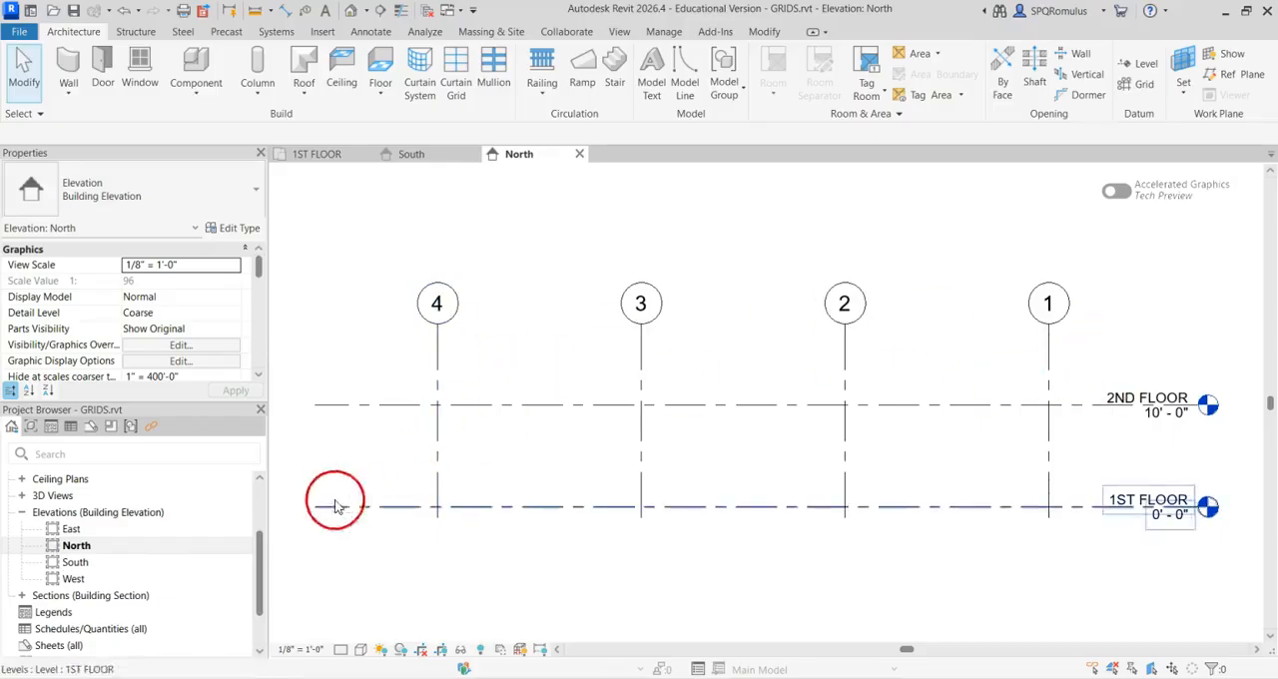
pyautogui.click(91, 537)
pyautogui.doubleClick(91, 529)
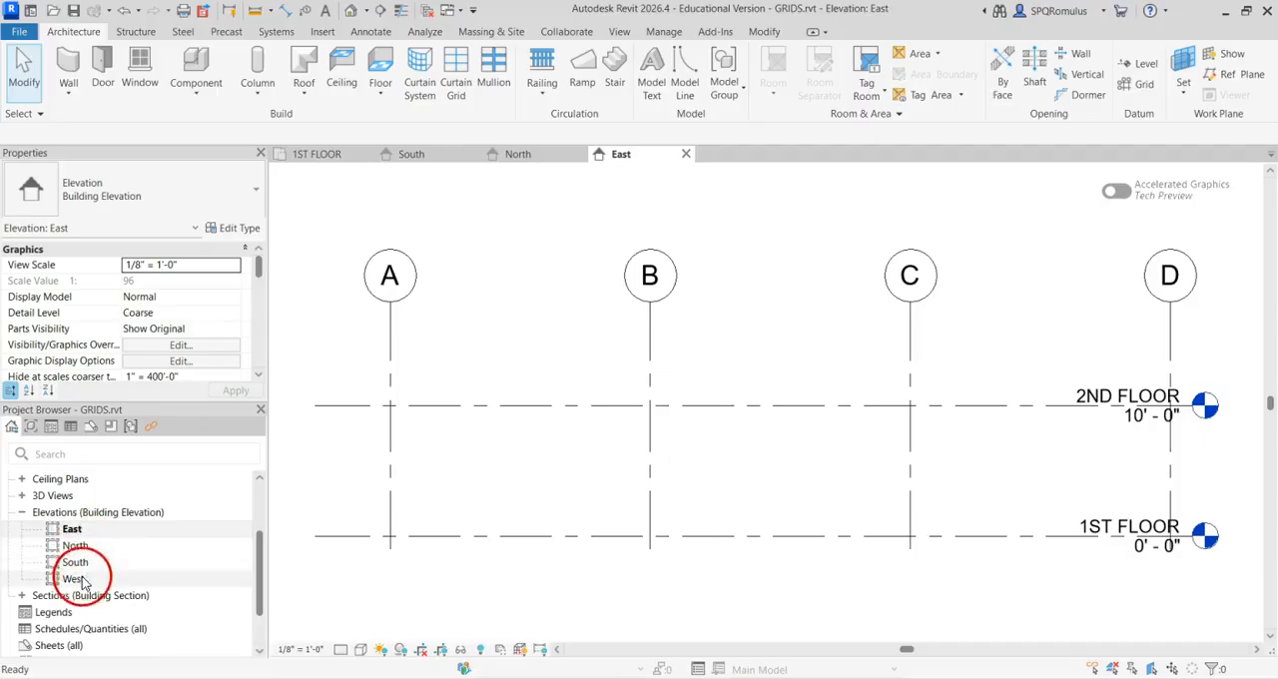
pyautogui.doubleClick(77, 580)
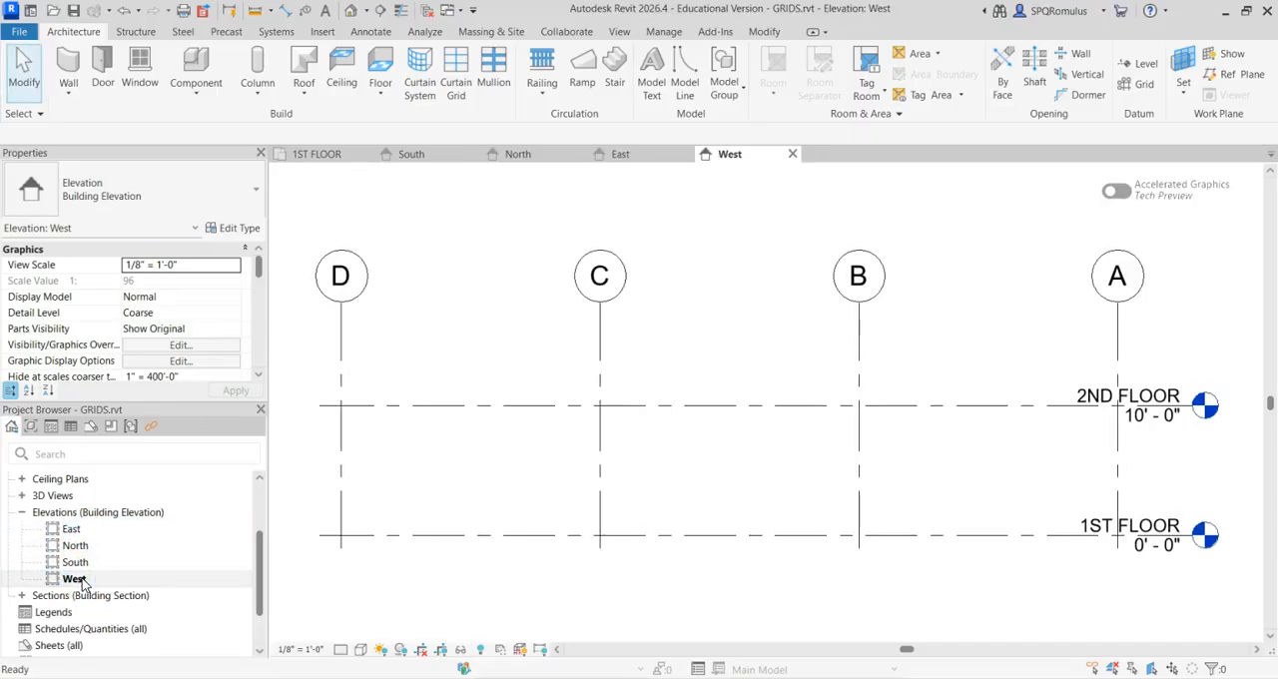
pyautogui.click(755, 438)
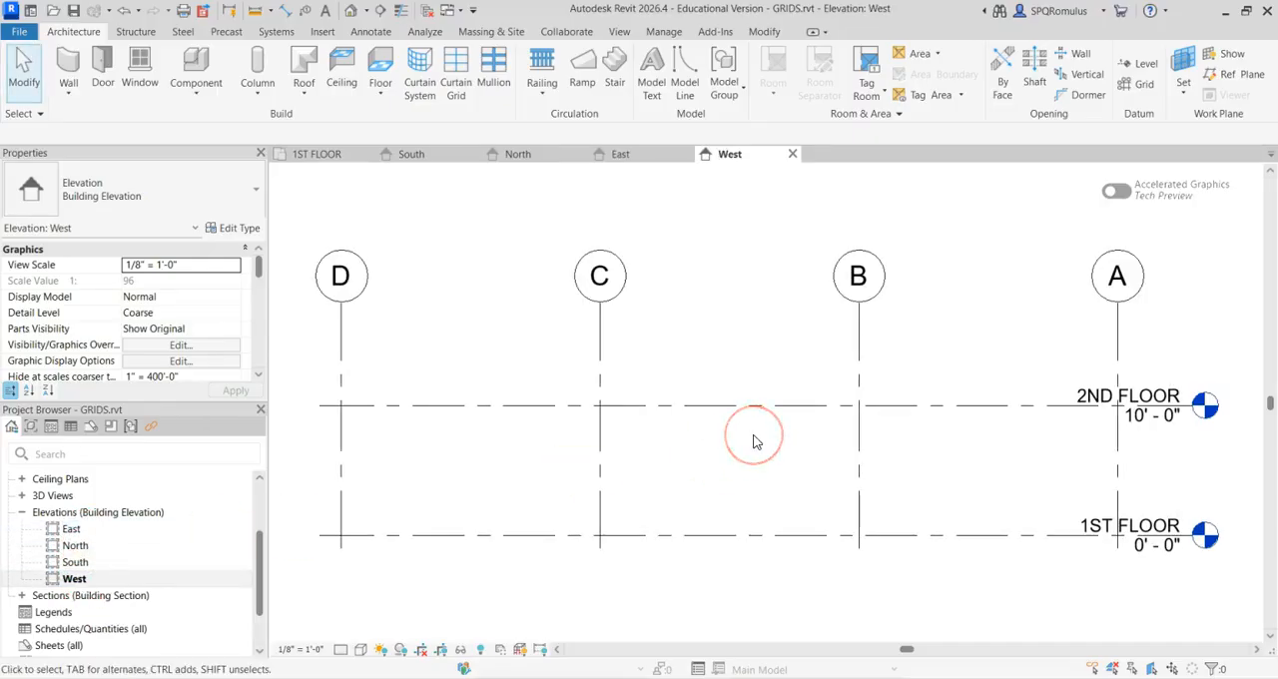
pyautogui.click(570, 479)
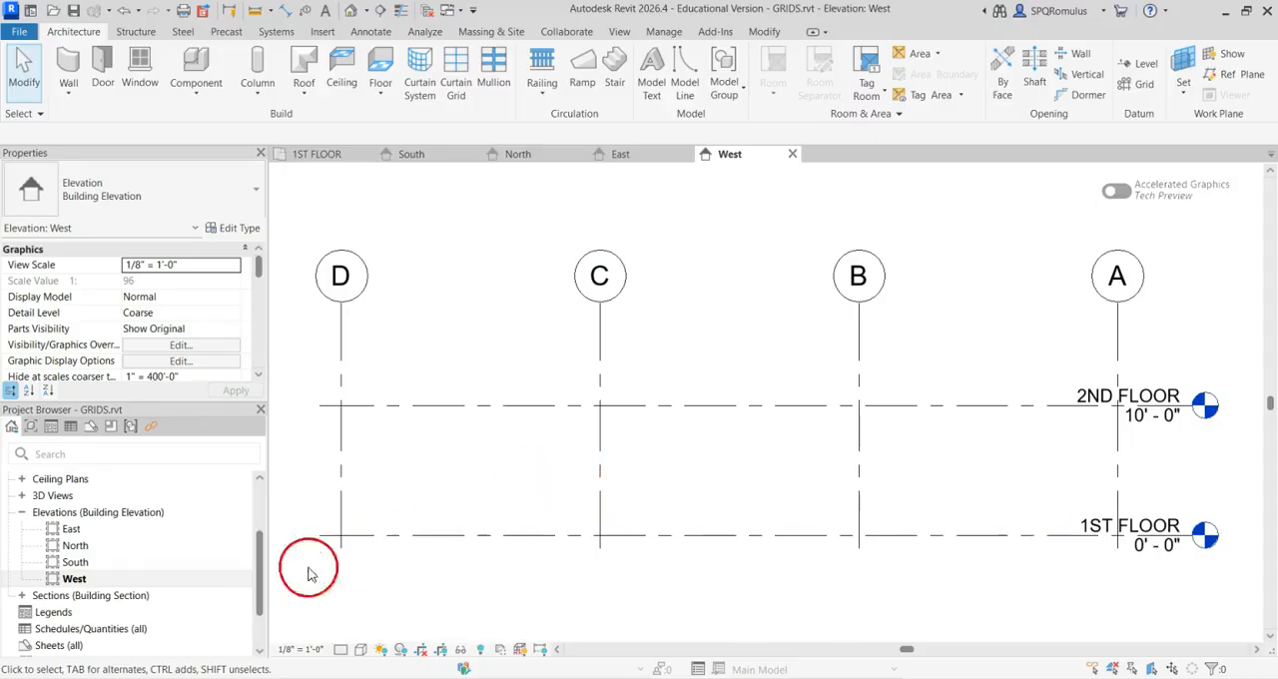